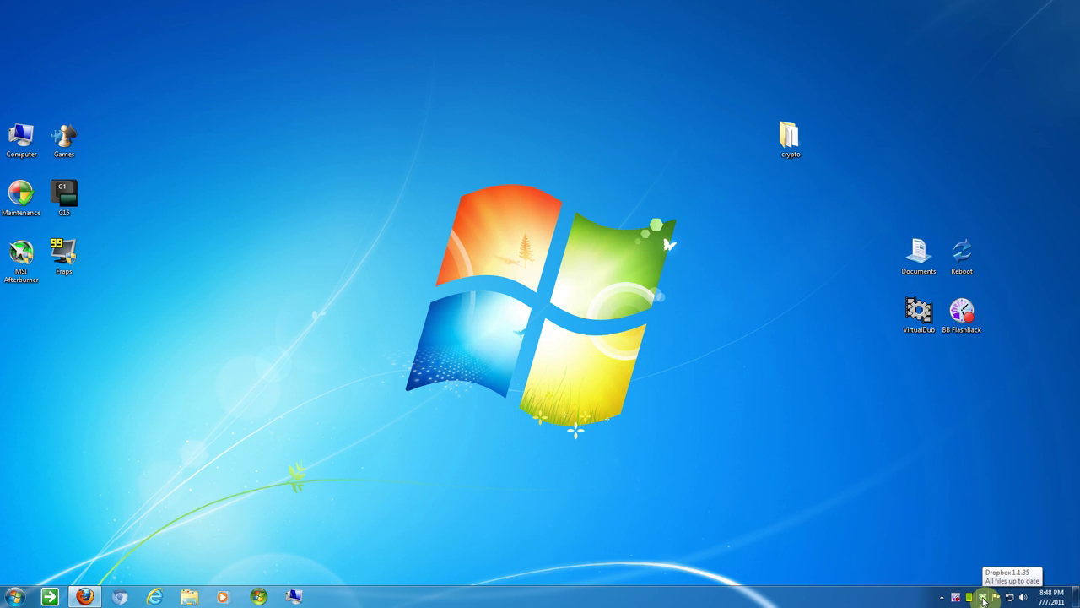
Step: Glance at the Dropbox tray menu, then restore Firefox showing the boxcryptor.com homepage
left_click(984, 598)
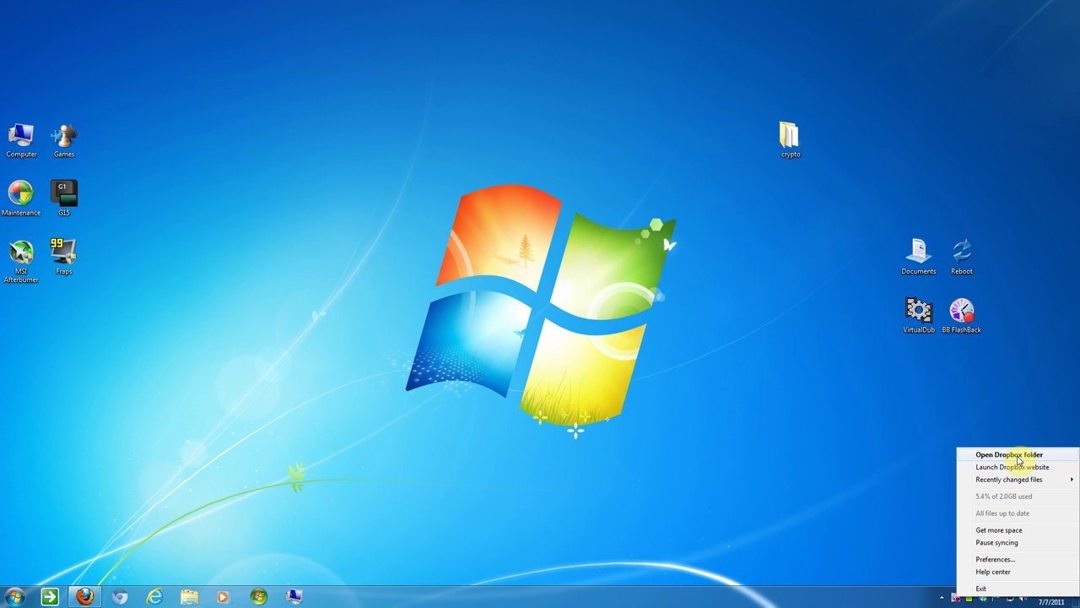
left_click(591, 364)
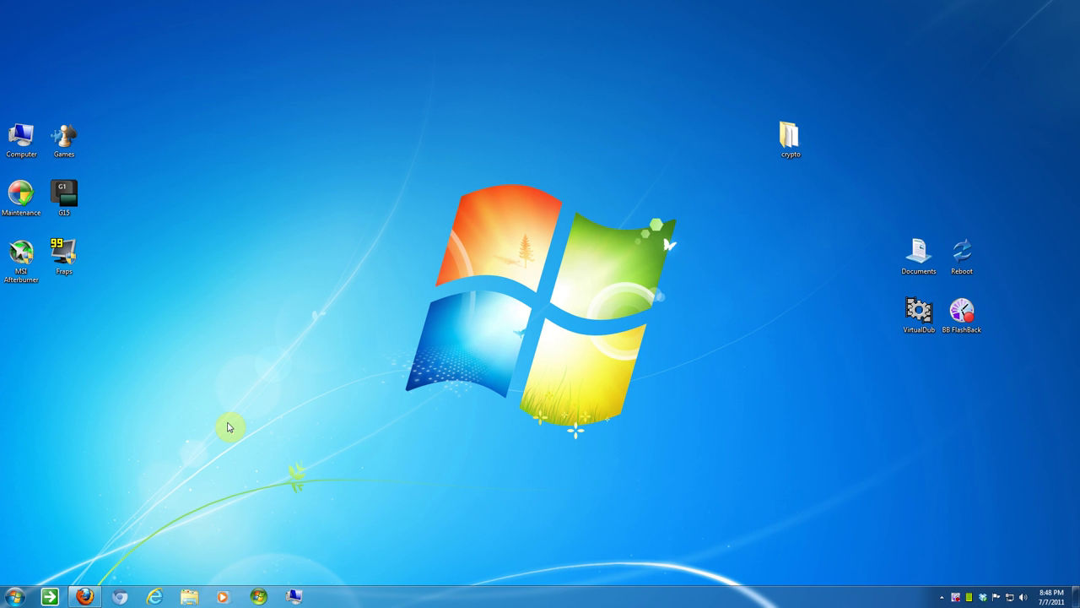
left_click(85, 597)
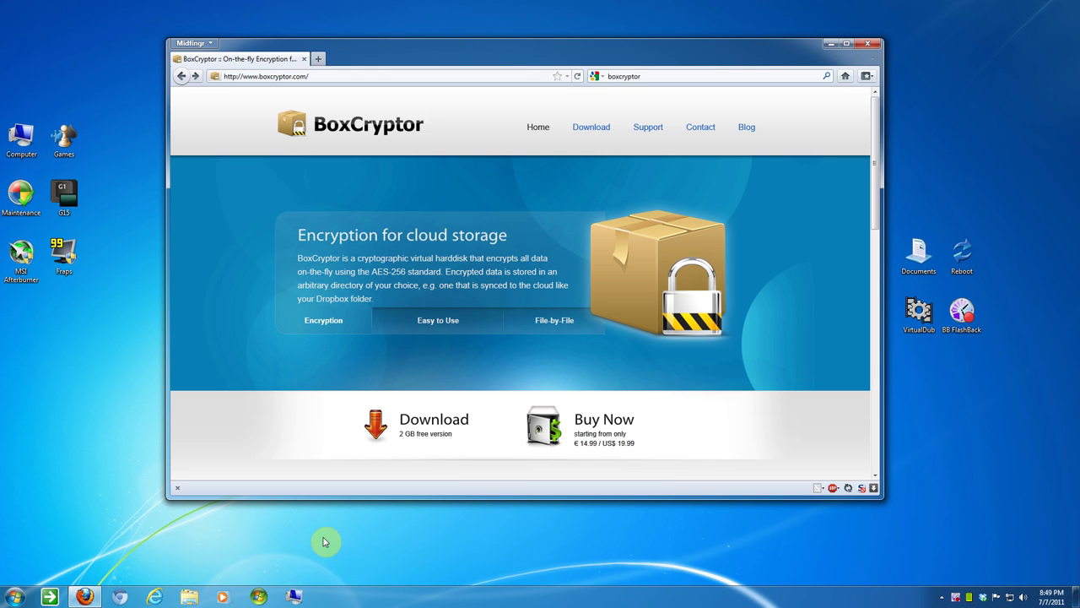
Step: Minimize Firefox and bring up the BoxCryptor tray icon's options menu
left_click(84, 596)
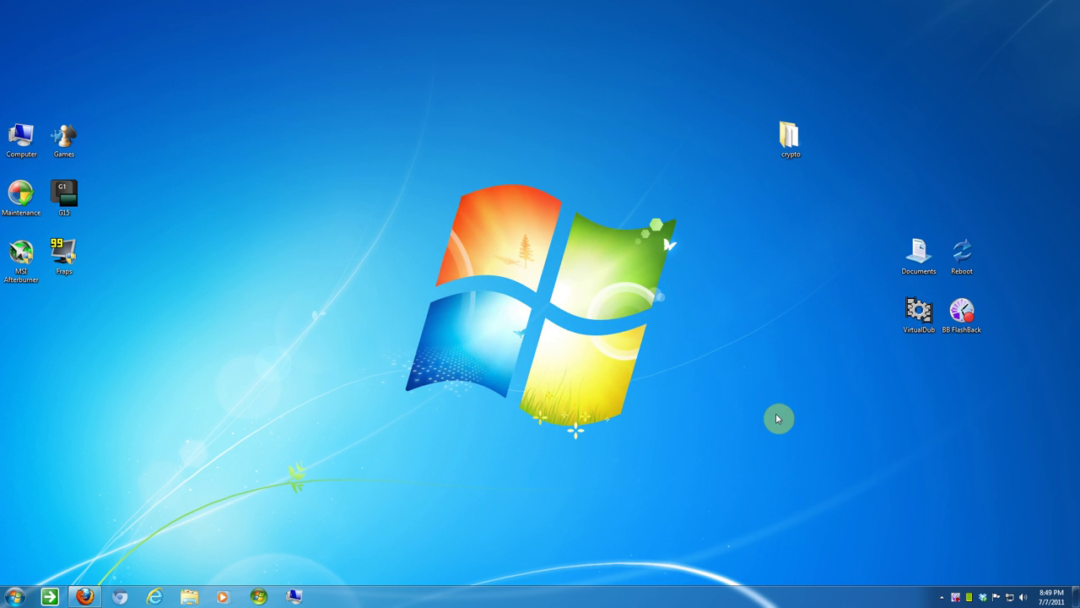
left_click(942, 596)
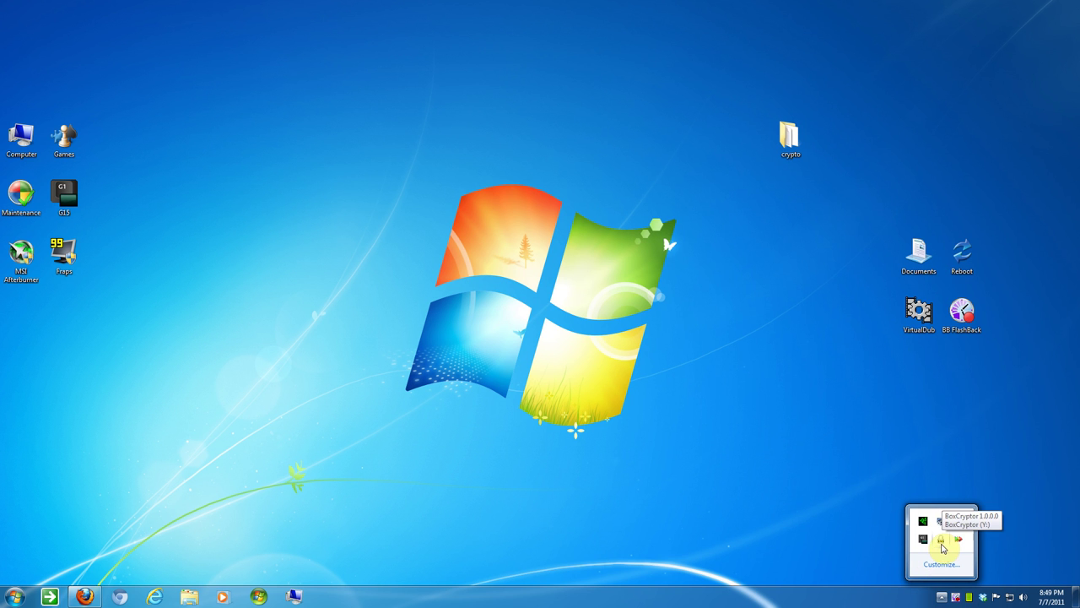
left_click(942, 550)
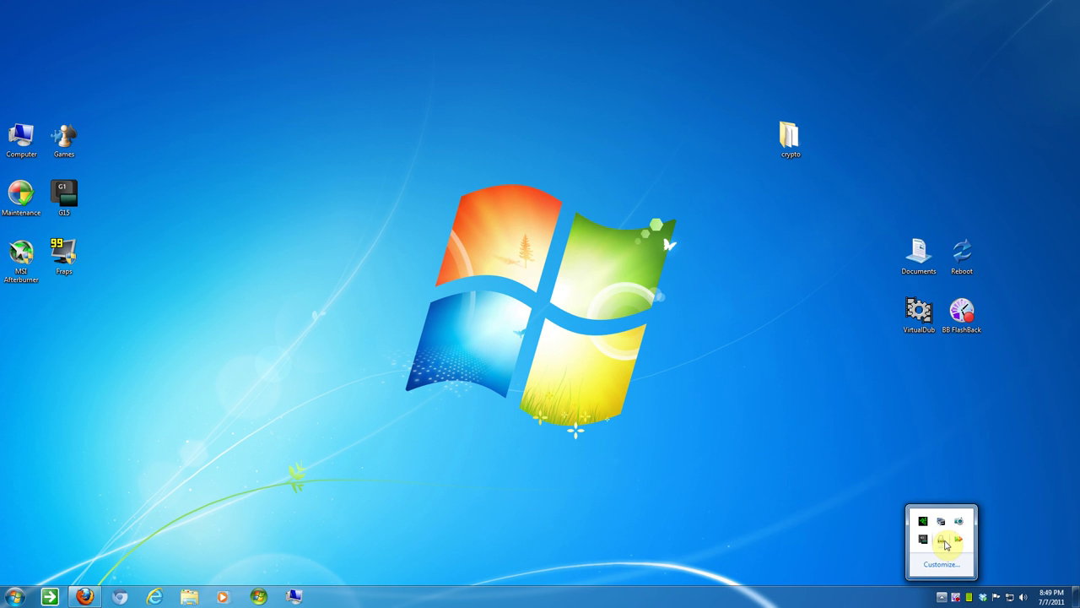
right_click(943, 543)
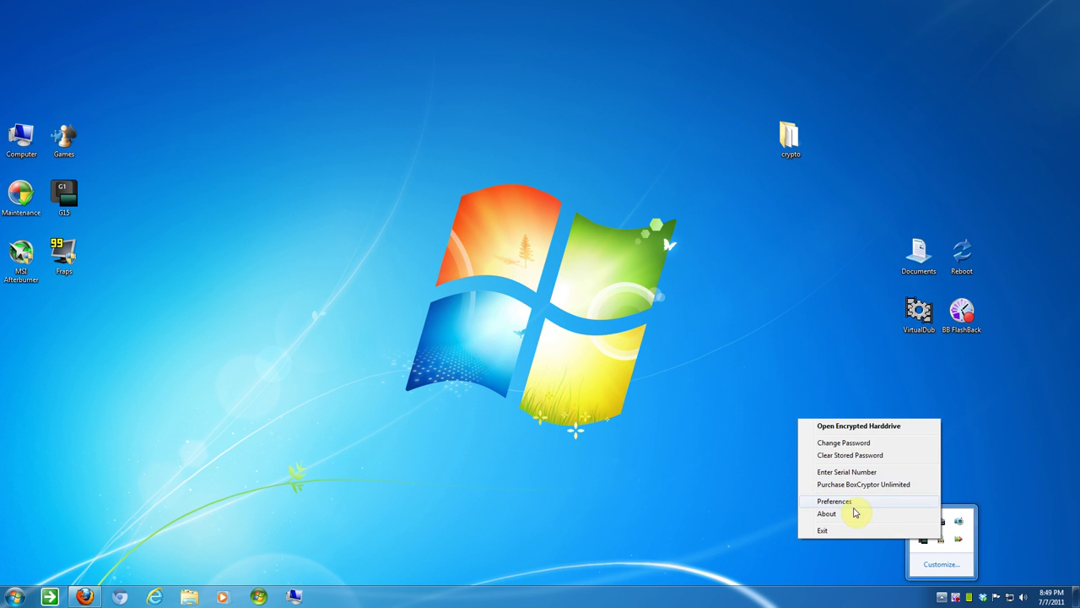
Step: In BoxCryptor Preferences, enable Advanced Mode and check the drive label and letter Y:
left_click(841, 504)
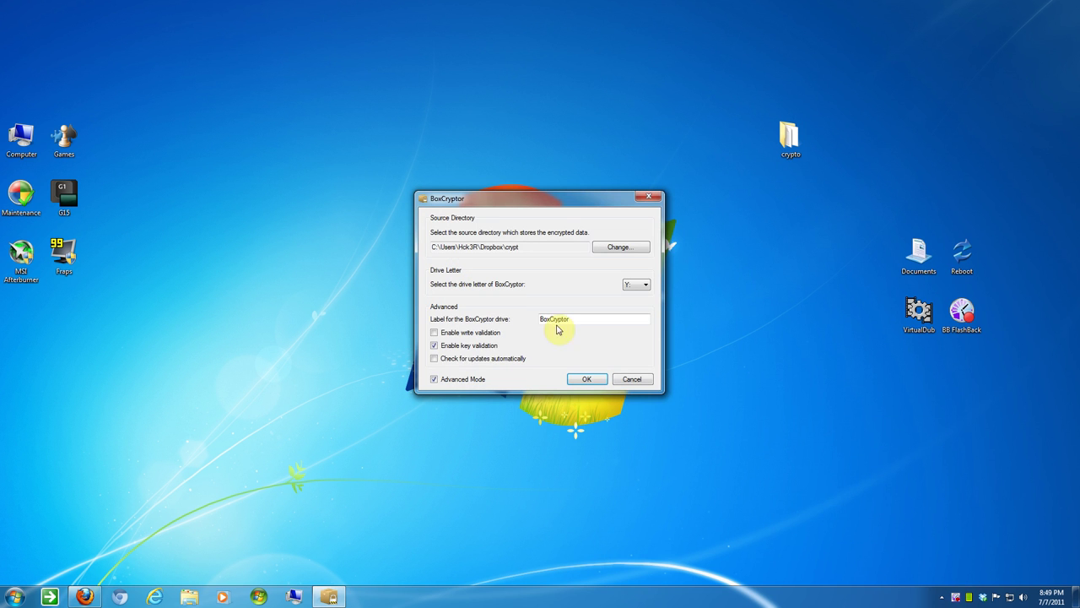
left_click(434, 379)
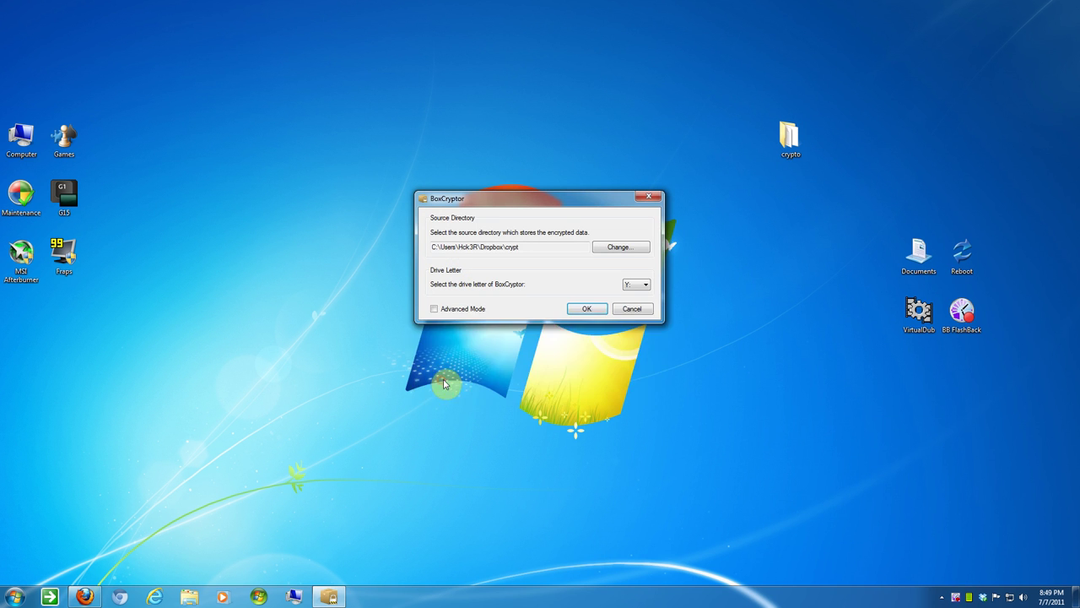
left_click(436, 309)
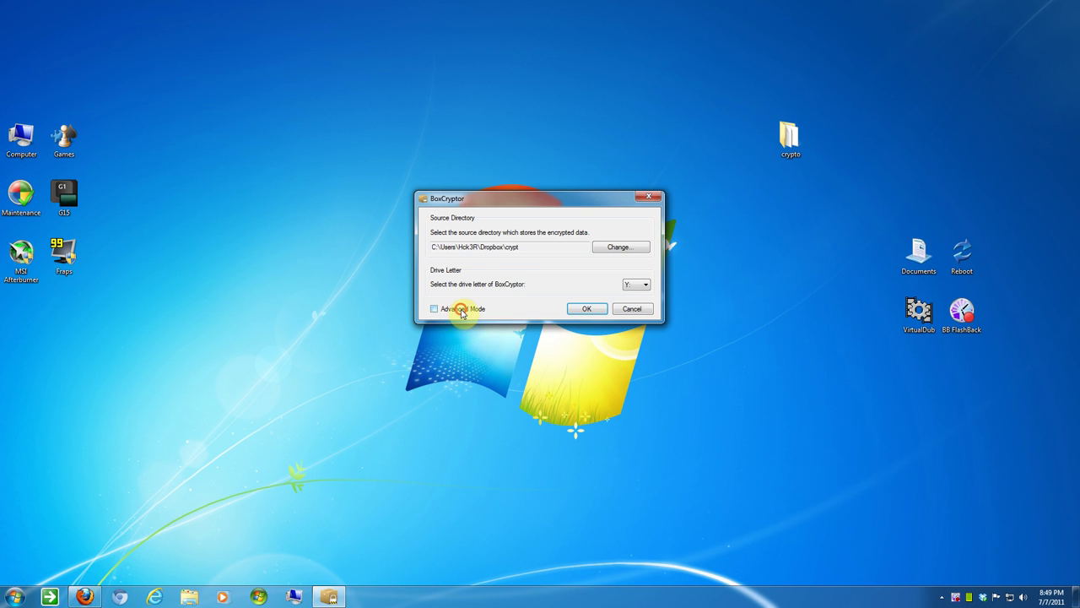
left_click(584, 343)
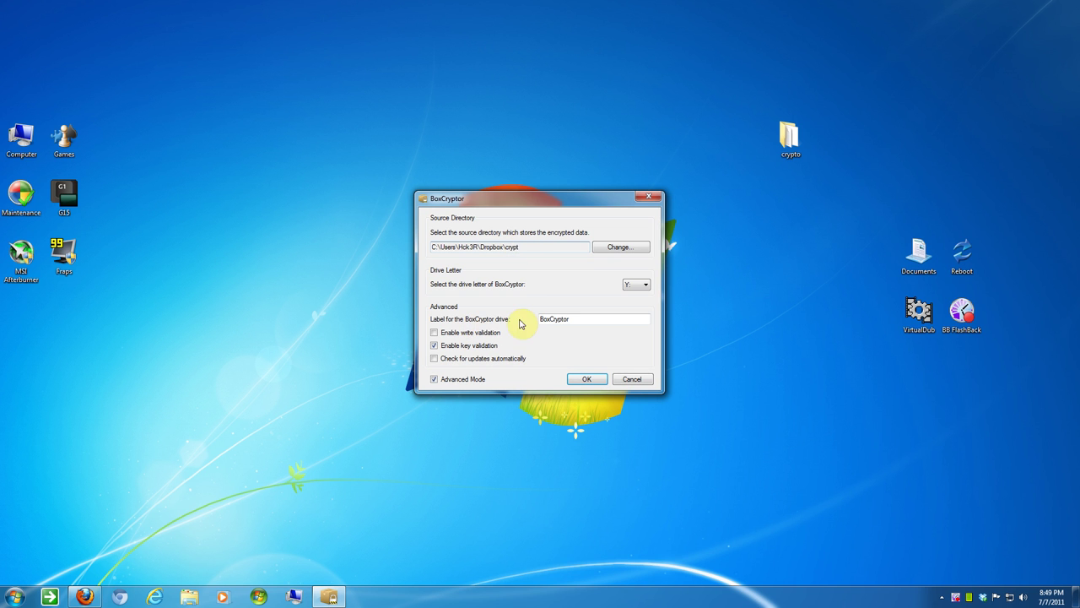
left_click(582, 319)
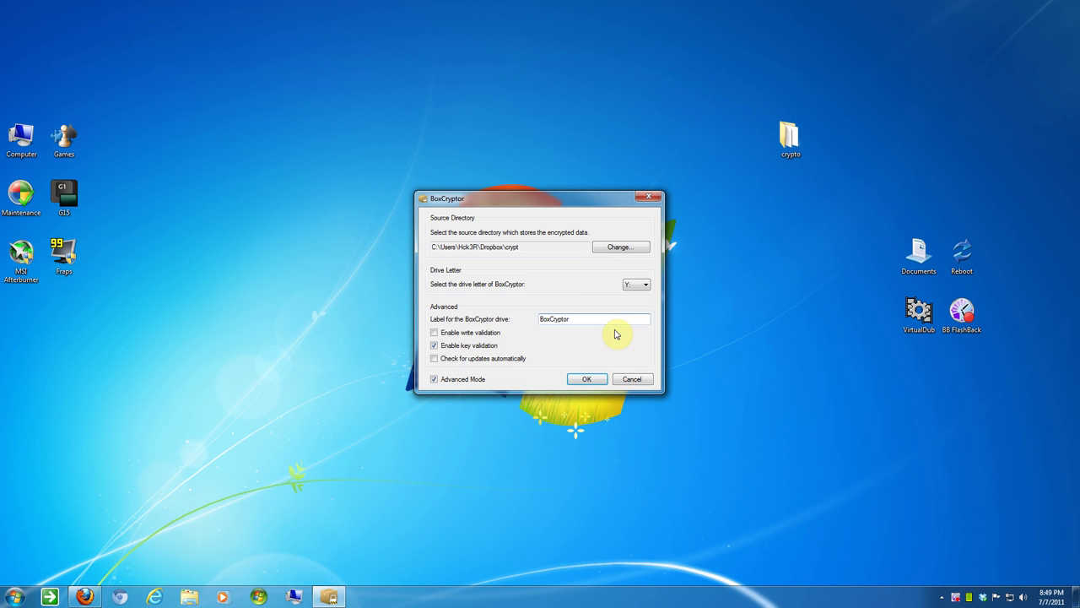
left_click(633, 287)
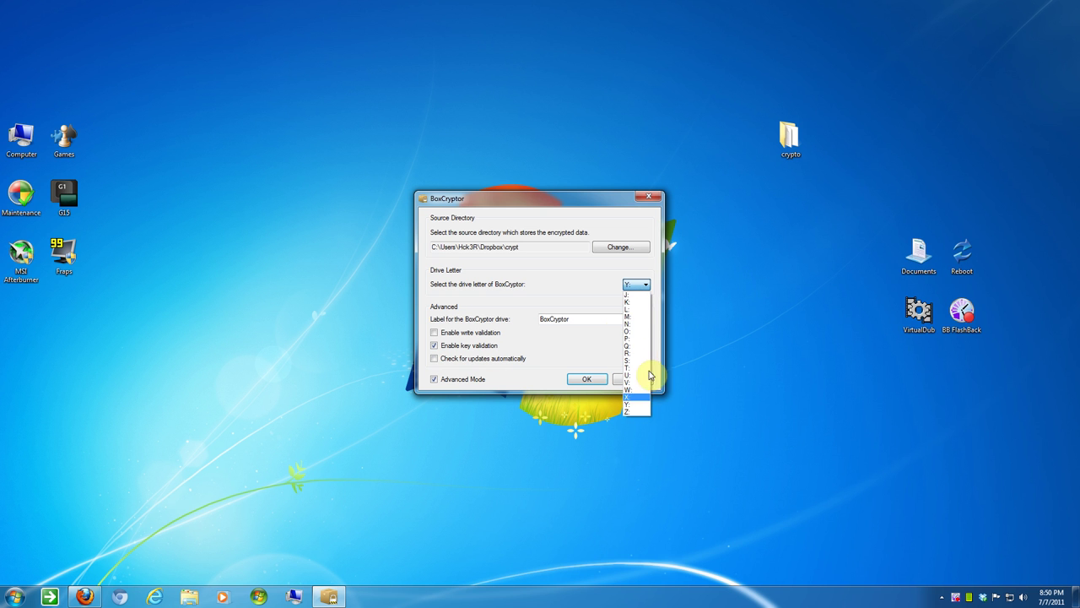
left_click(573, 291)
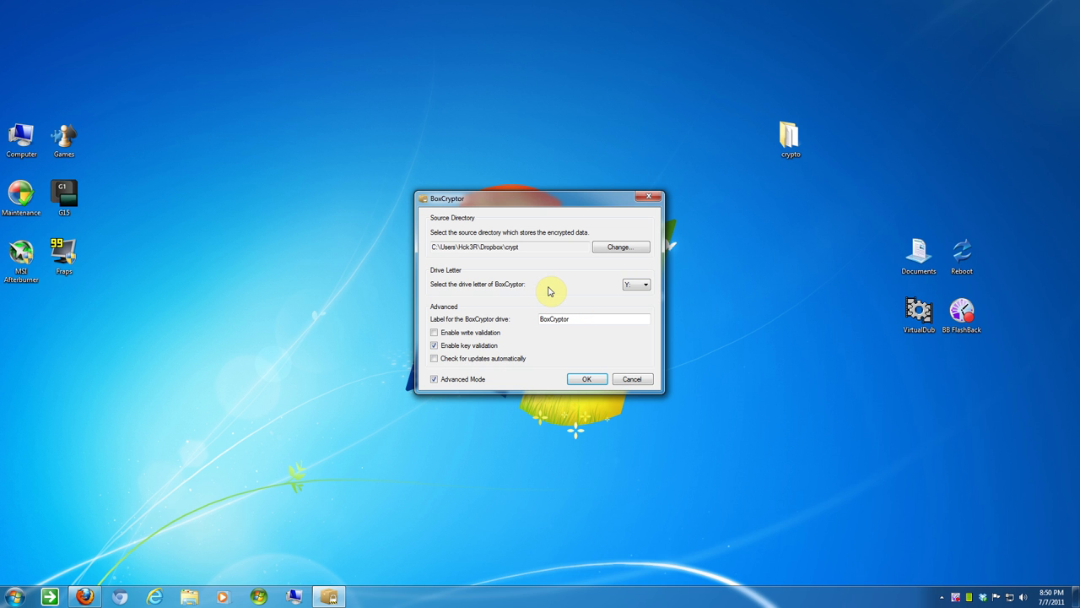
Step: Dismiss the stray Start menu and cancel the Preferences dialog without changes
left_click(249, 417)
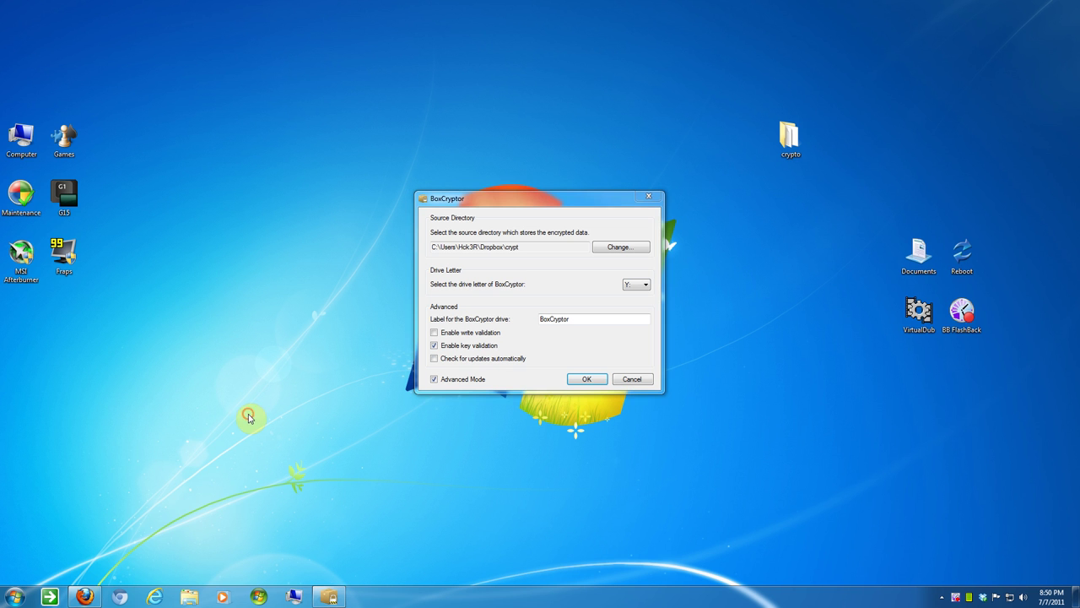
left_click(14, 596)
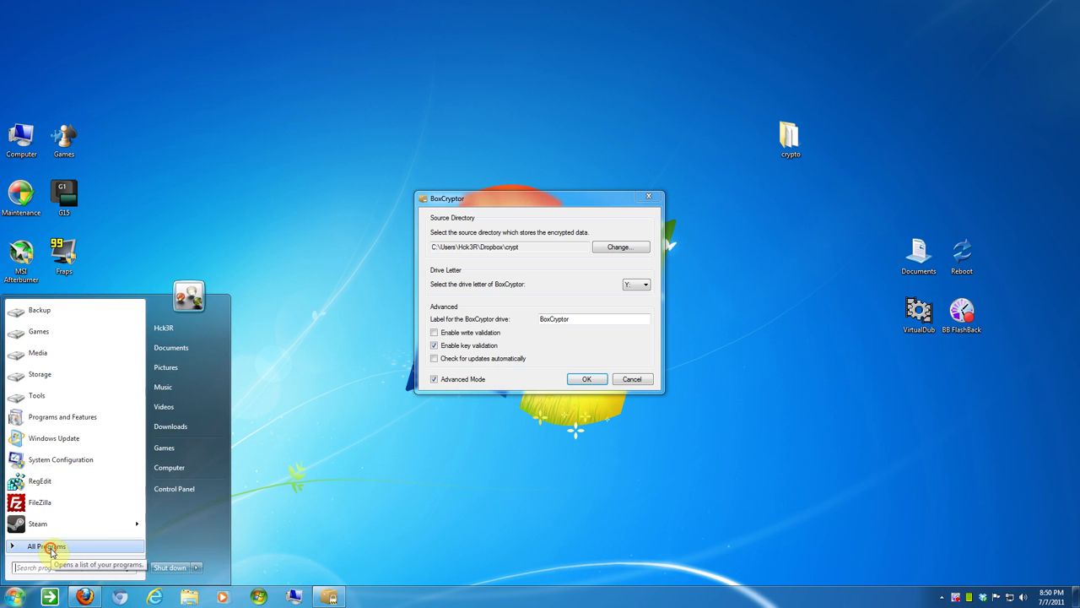
left_click(49, 547)
left_click(263, 392)
left_click(497, 369)
left_click(589, 324)
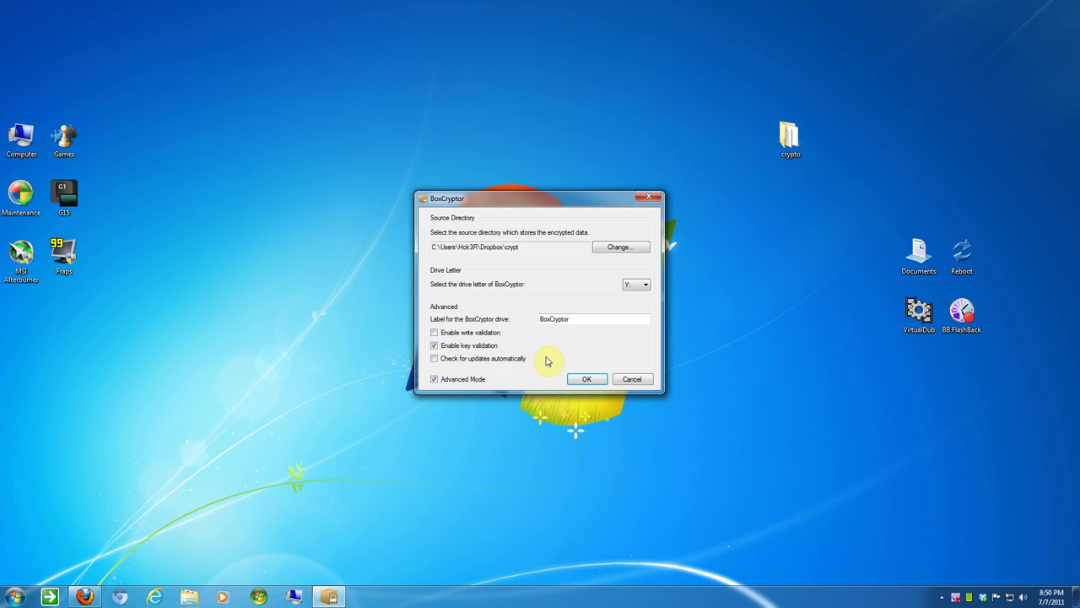
left_click(623, 379)
Step: Open the empty BoxCryptor (Y:) drive from Computer
double_click(28, 151)
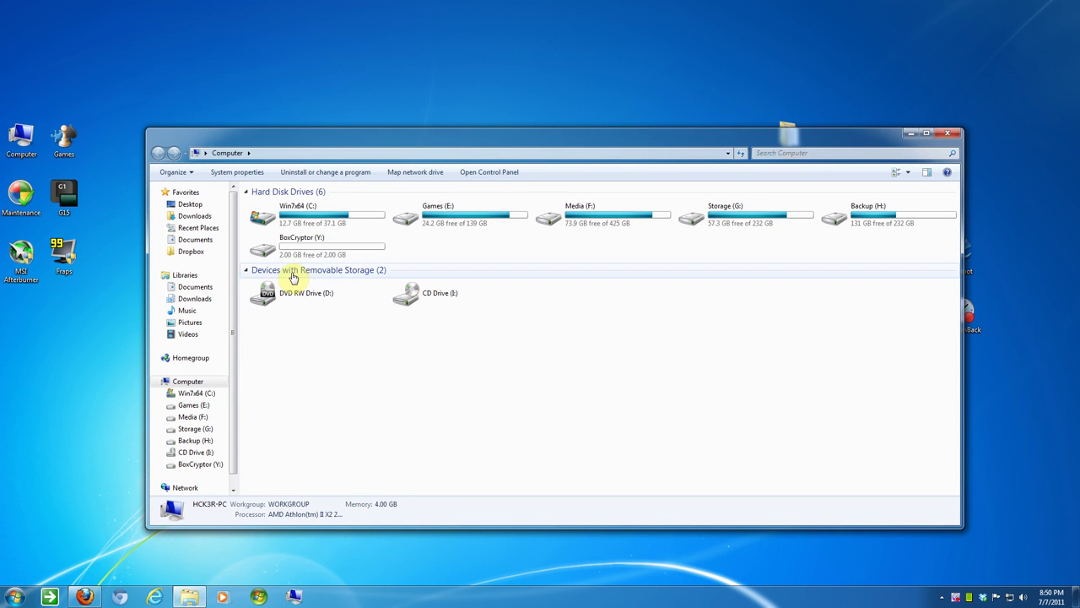
left_click(286, 245)
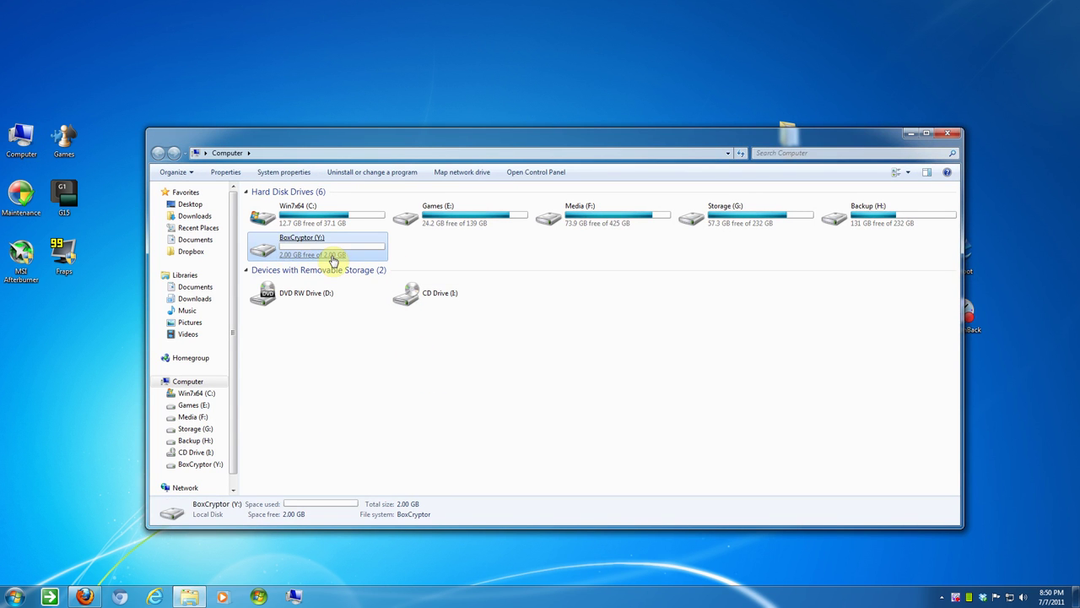
double_click(311, 246)
left_click_drag(431, 157, 392, 176)
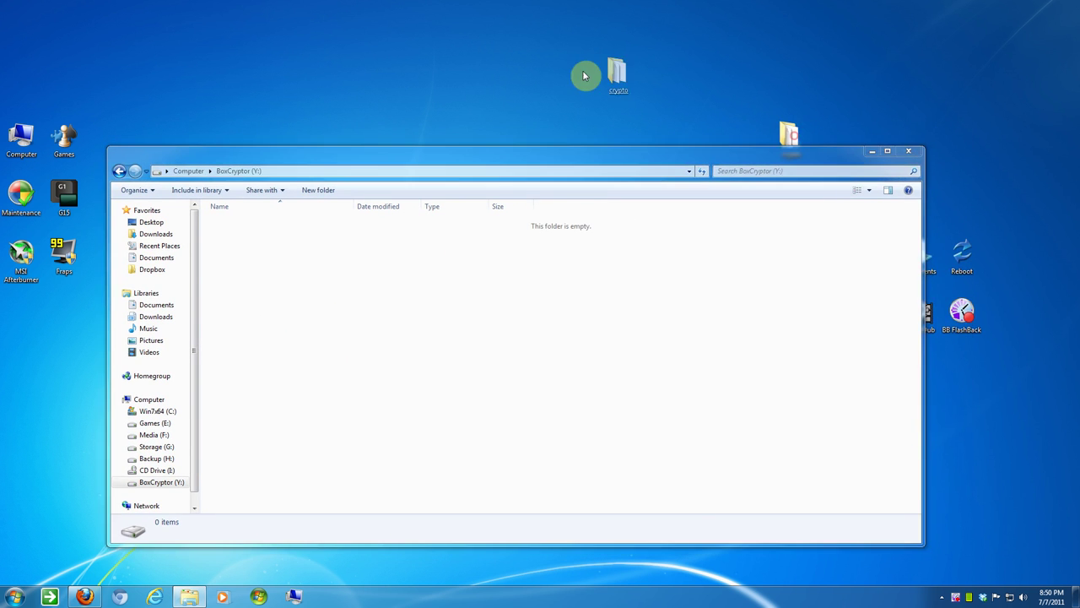
Step: Copy the desktop crypto folder onto drive Y: and close the Explorer window
left_click_drag(775, 139, 485, 76)
double_click(488, 89)
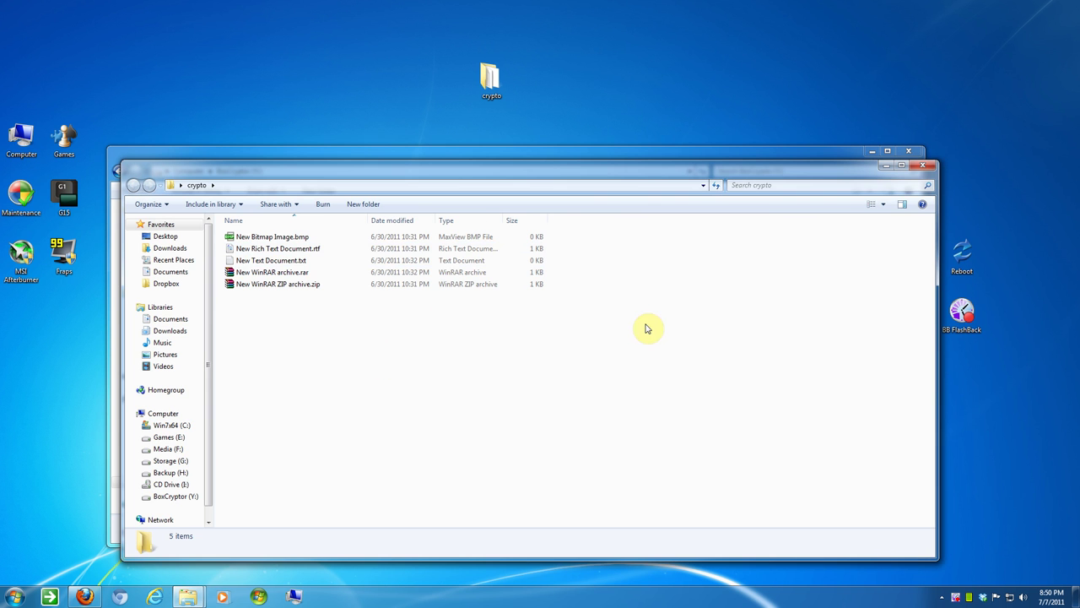
left_click(926, 170)
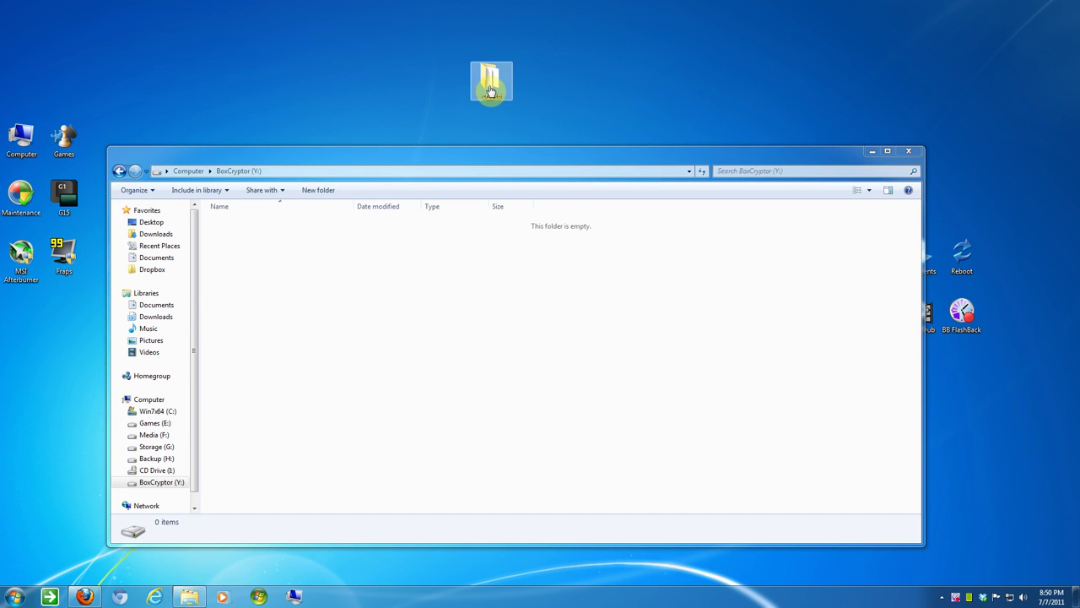
left_click_drag(490, 91, 297, 284)
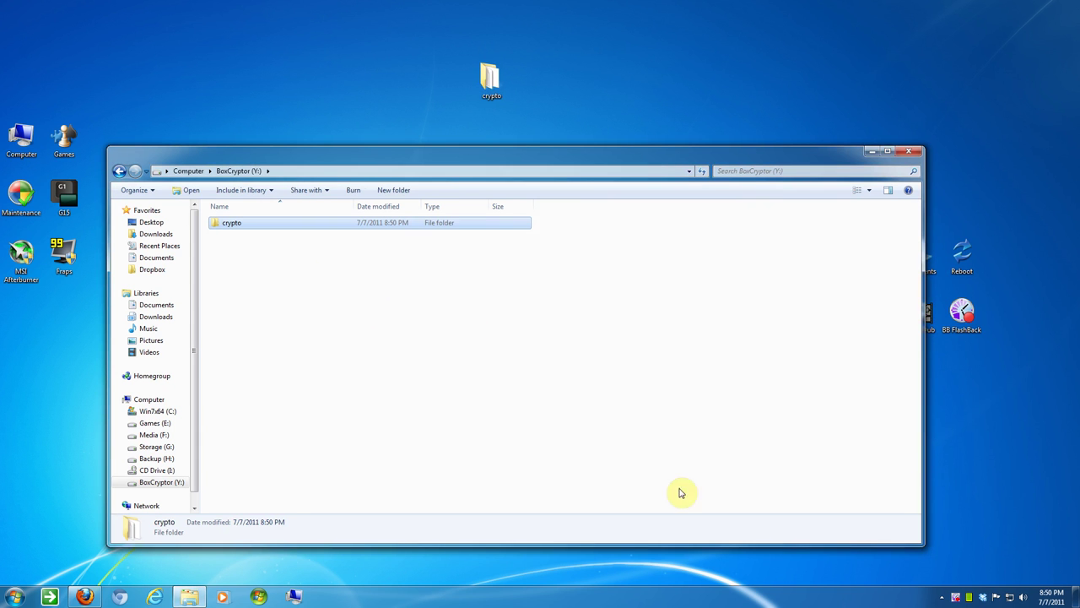
mouse_move(982, 597)
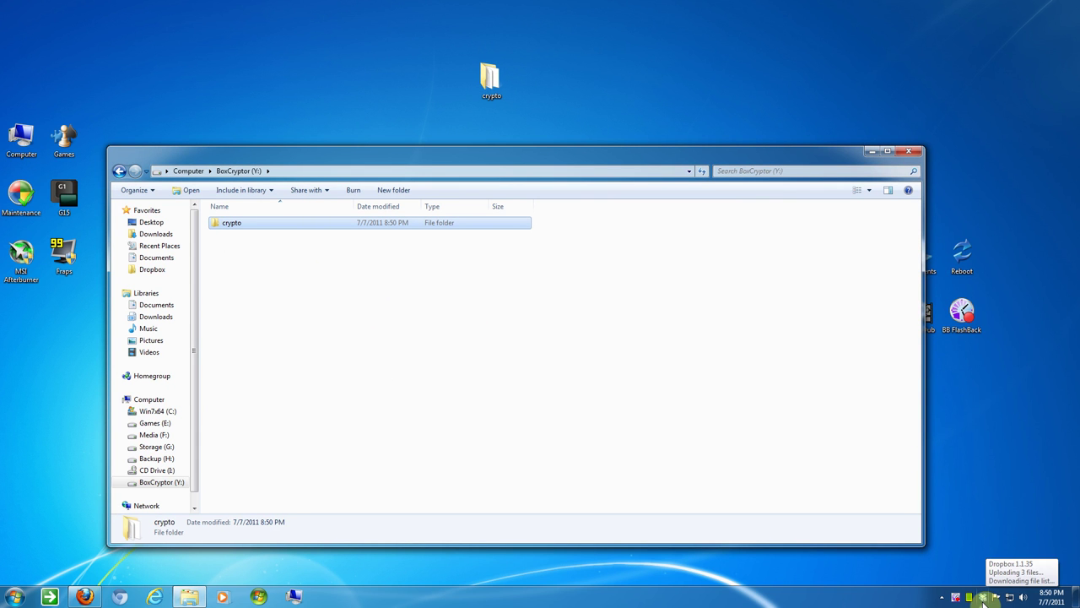
left_click(548, 424)
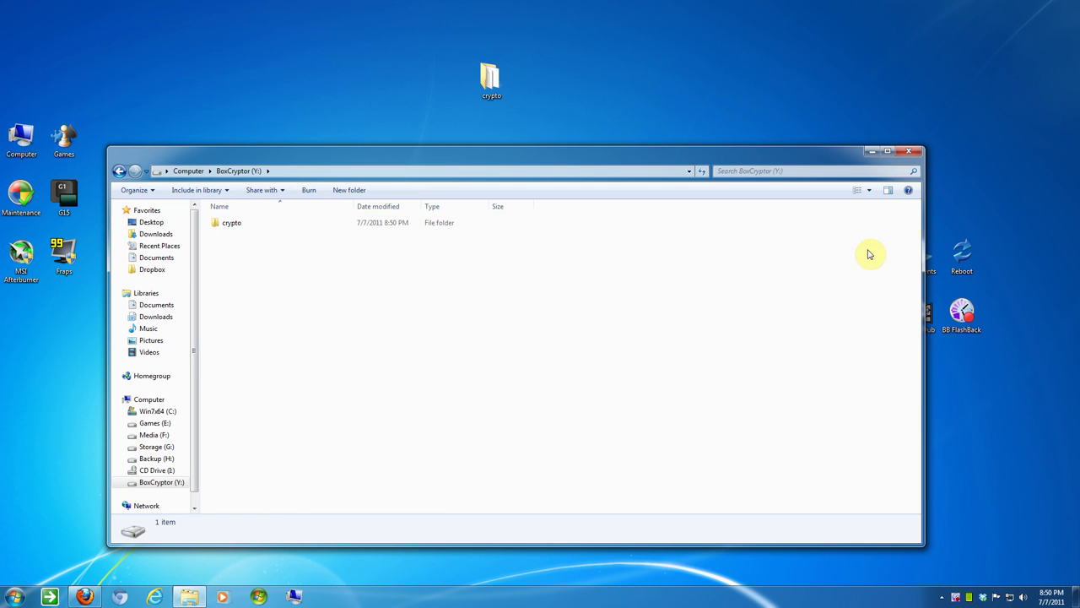
left_click(913, 153)
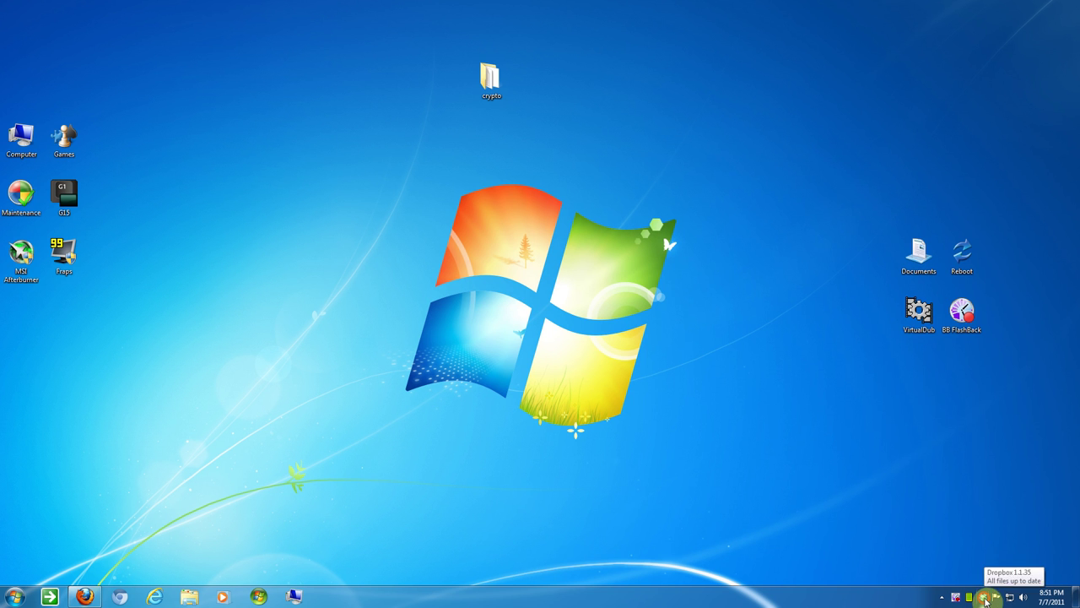
Step: Open the local Dropbox folder and its crypt folder of encrypted data
left_click(984, 597)
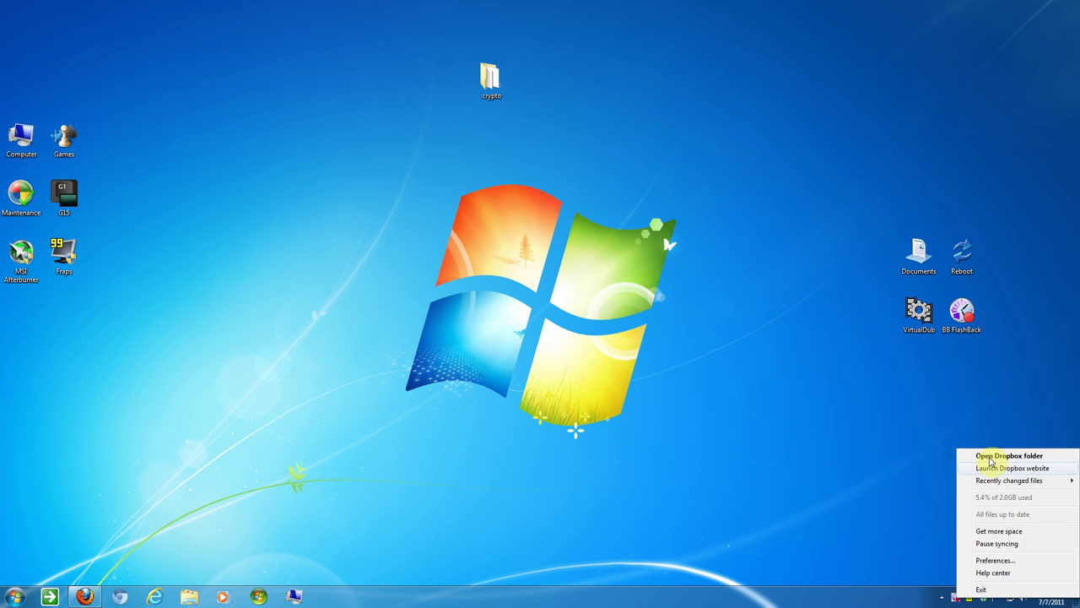
left_click(990, 457)
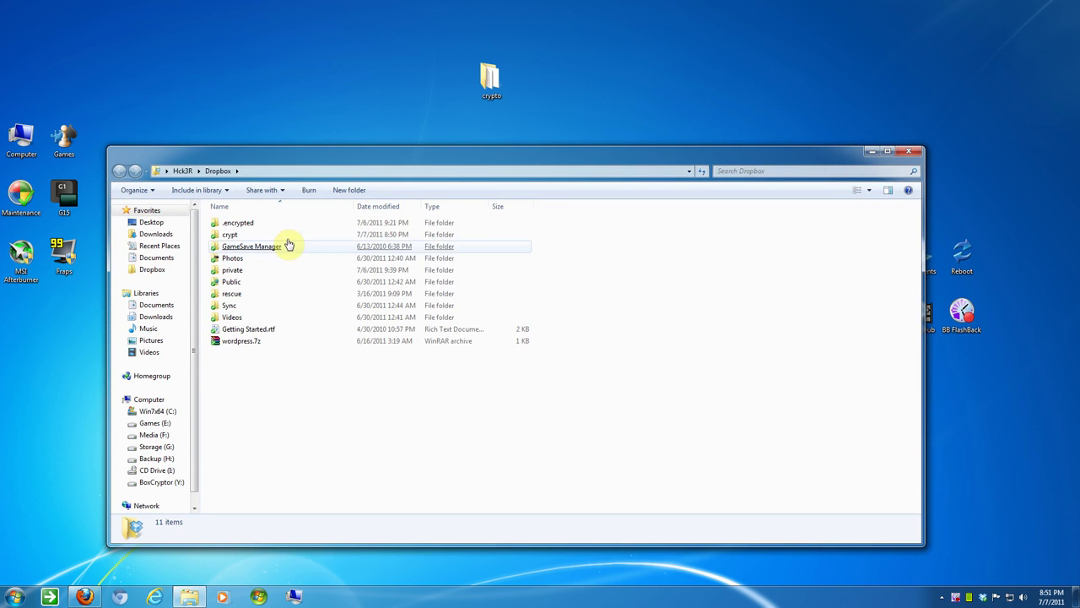
double_click(233, 235)
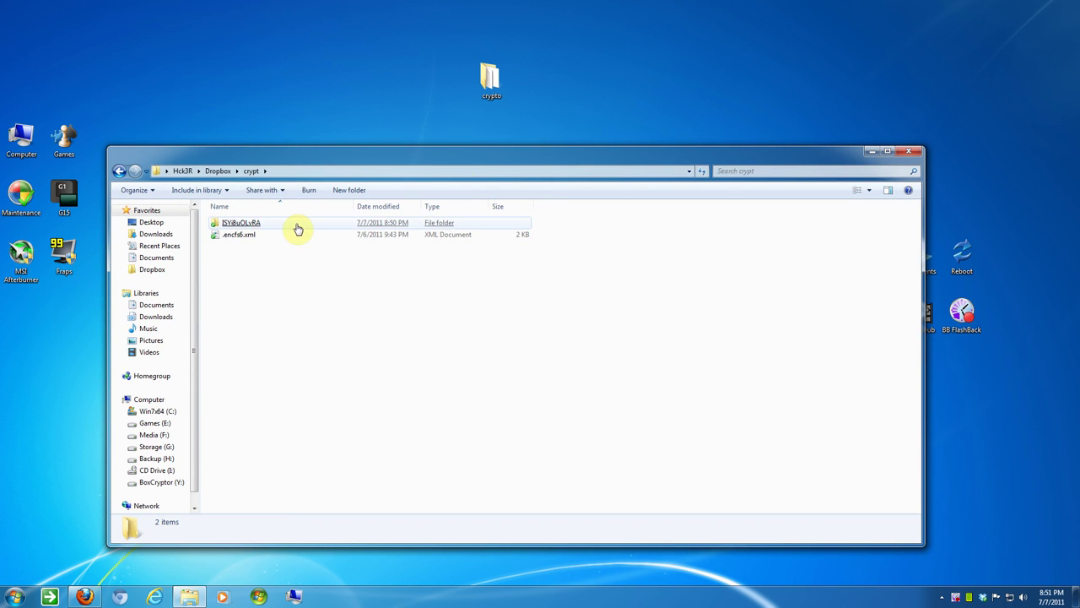
left_click_drag(490, 80, 463, 113)
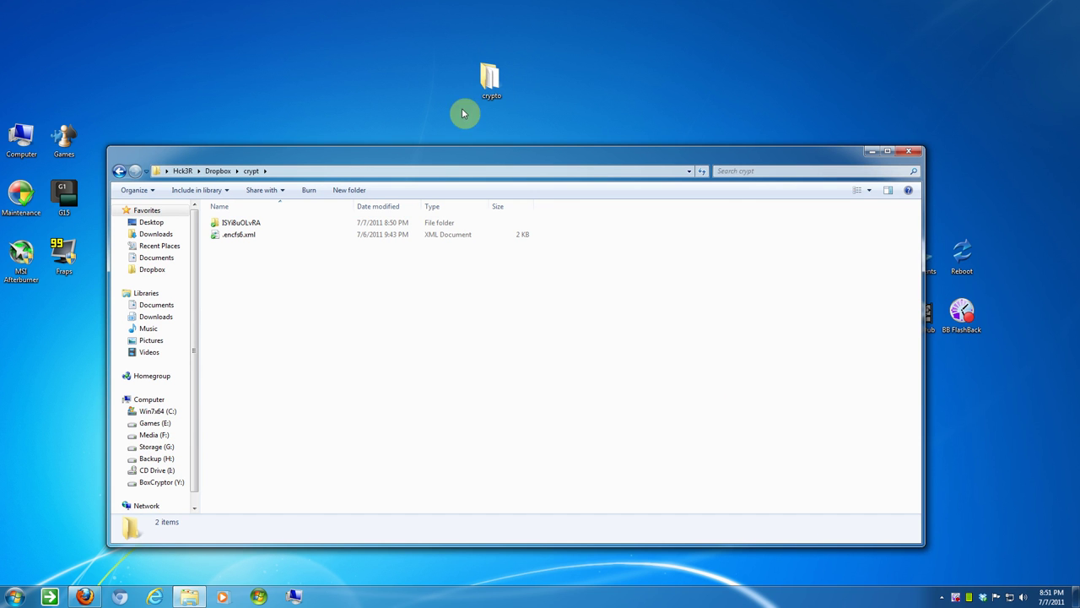
Step: Open the ISYi8uOLvRA subfolder, widen the Name column to read scrambled names, then close it
left_click(255, 226)
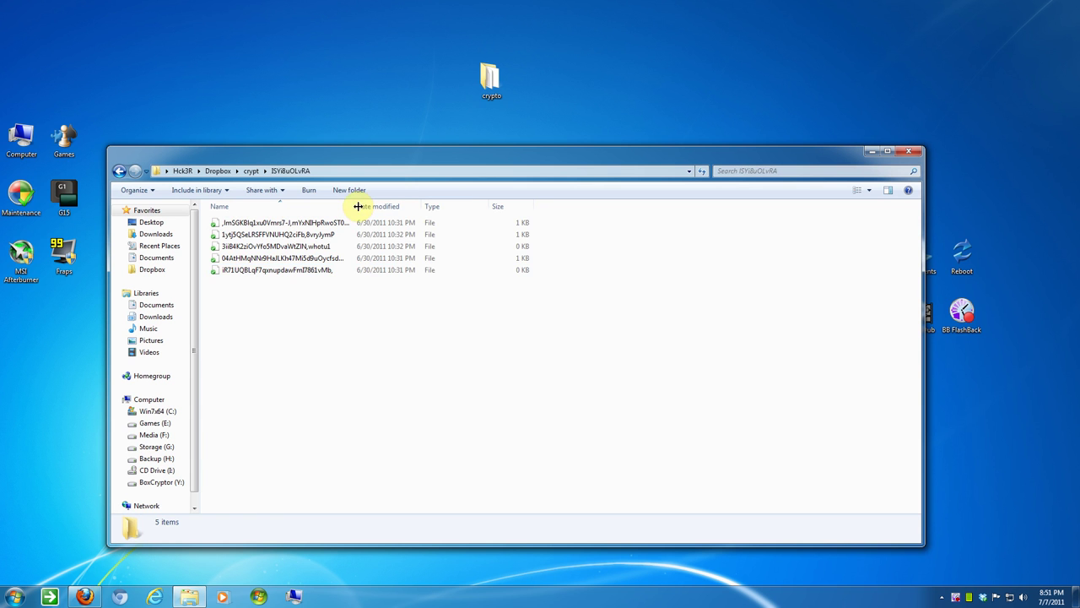
left_click_drag(358, 206, 457, 206)
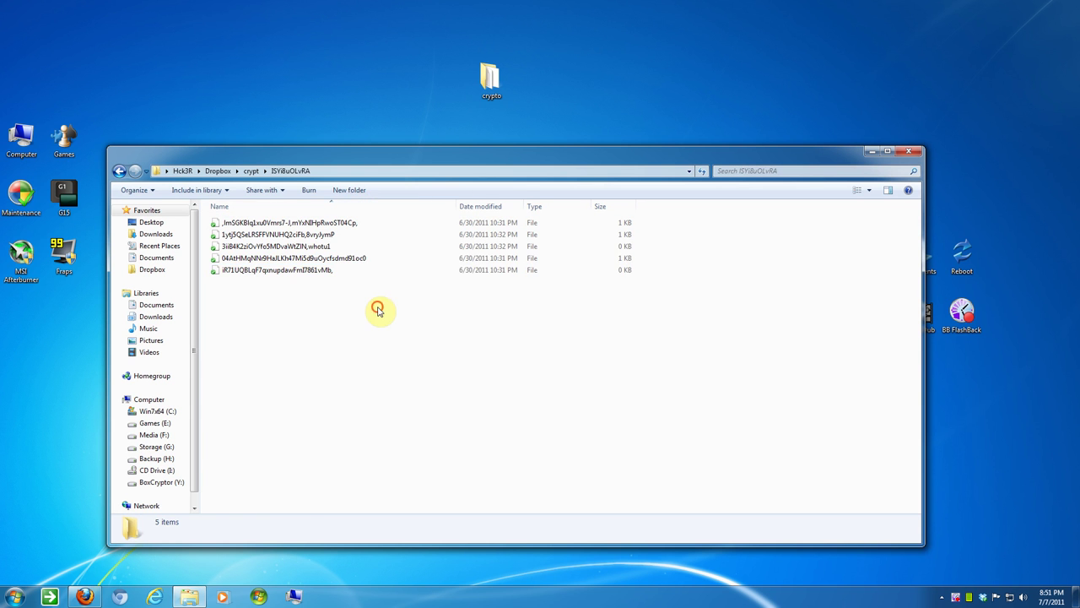
left_click_drag(378, 310, 411, 369)
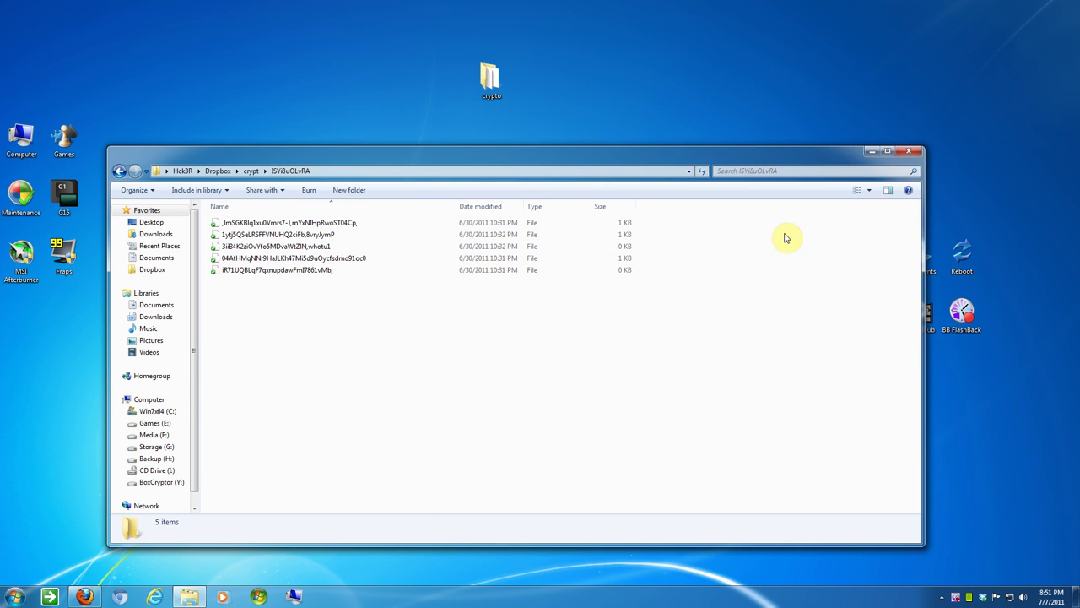
left_click(908, 151)
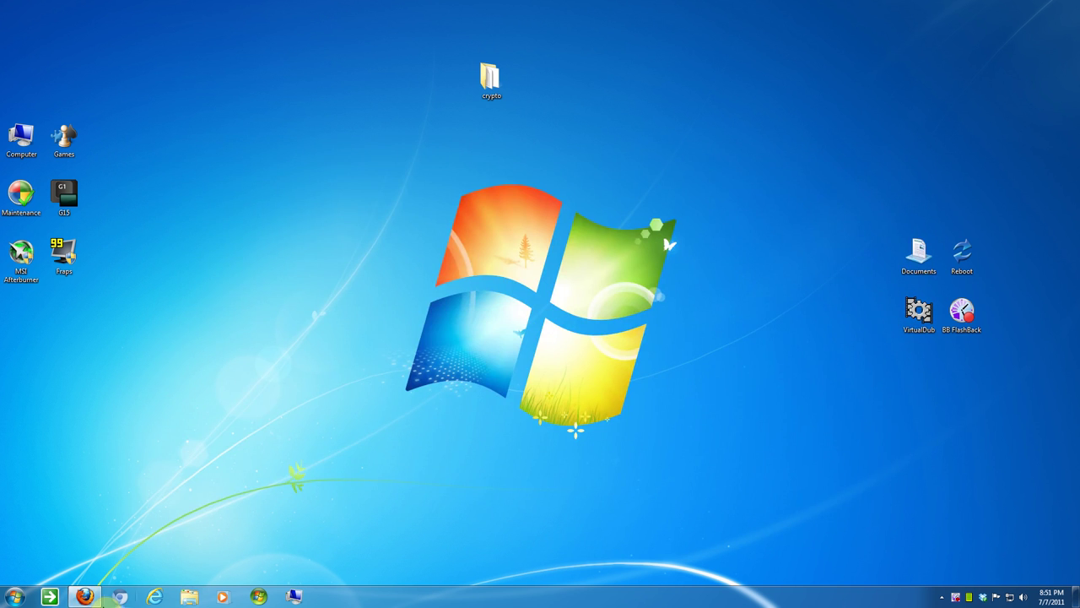
Step: Restore Firefox and open the BoxCryptor support FAQ page
left_click(84, 596)
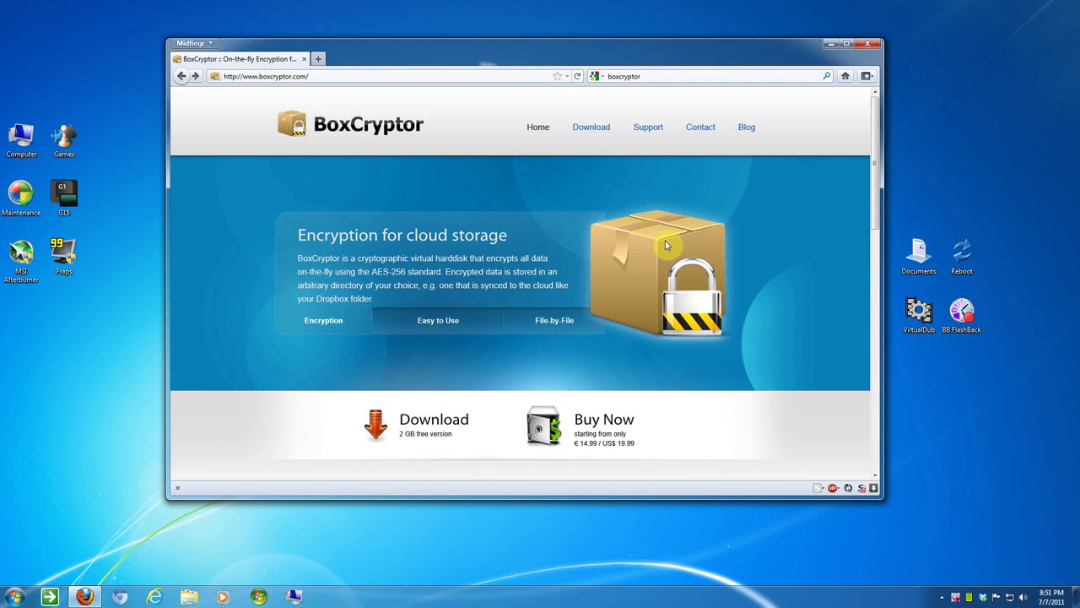
left_click(645, 128)
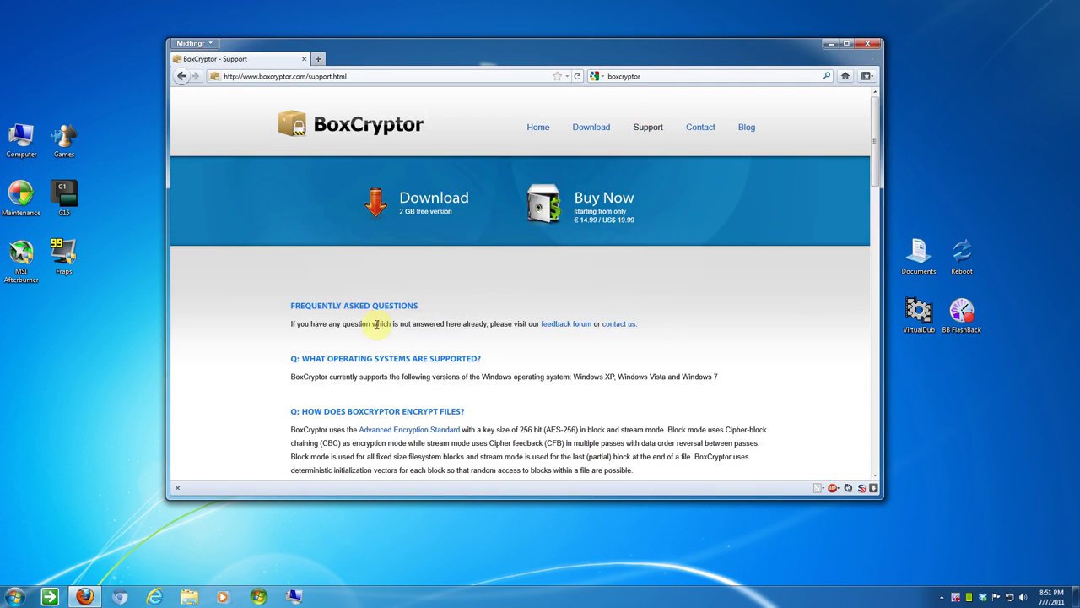
scroll(381, 325, "down", 3)
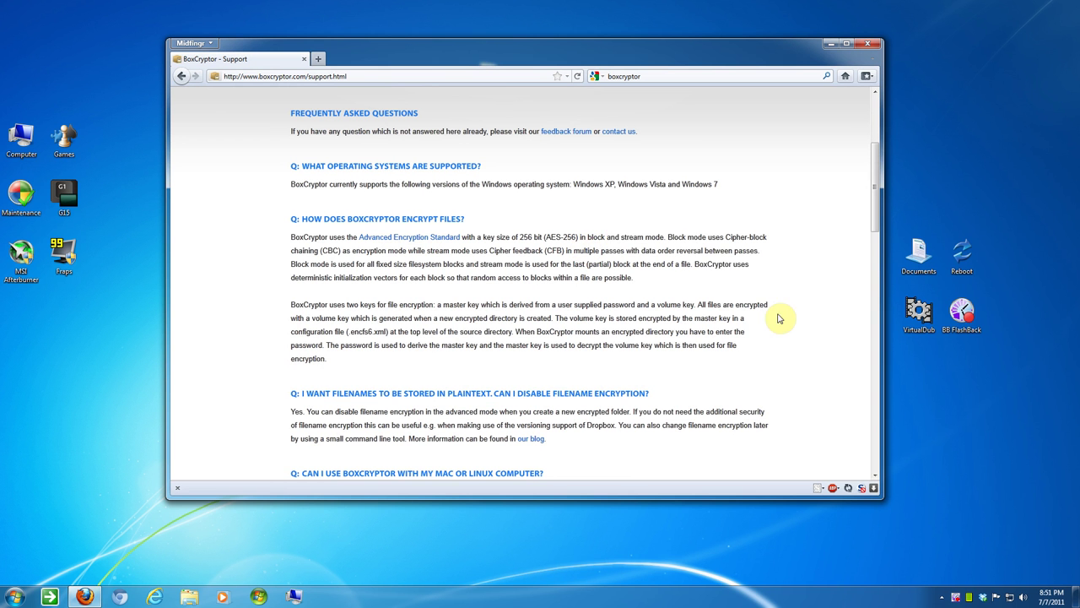
scroll(785, 310, "down", 2)
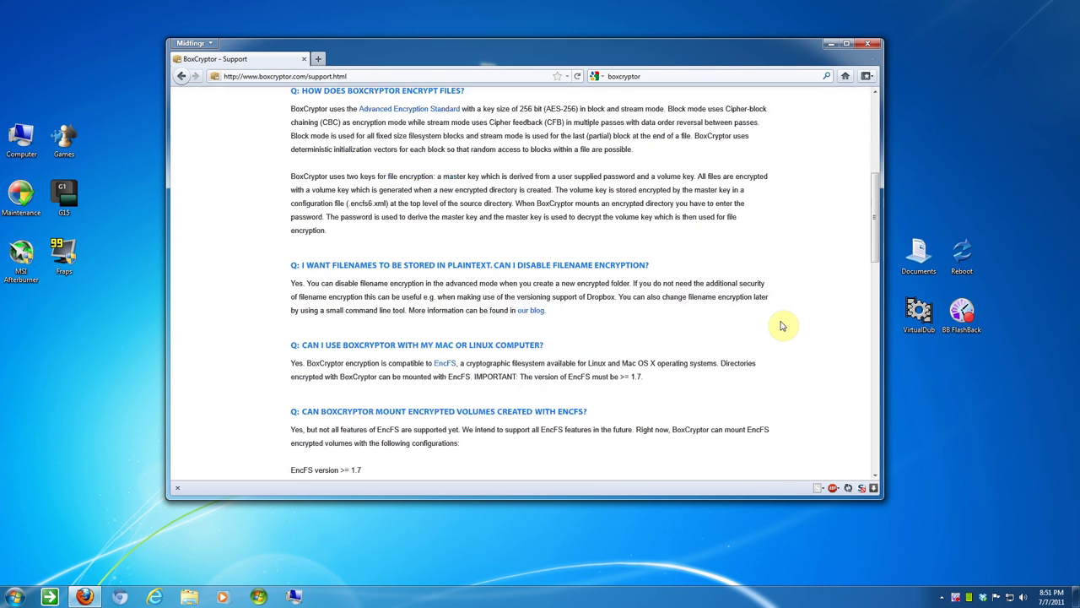
scroll(742, 341, "down", 4)
scroll(722, 359, "down", 2)
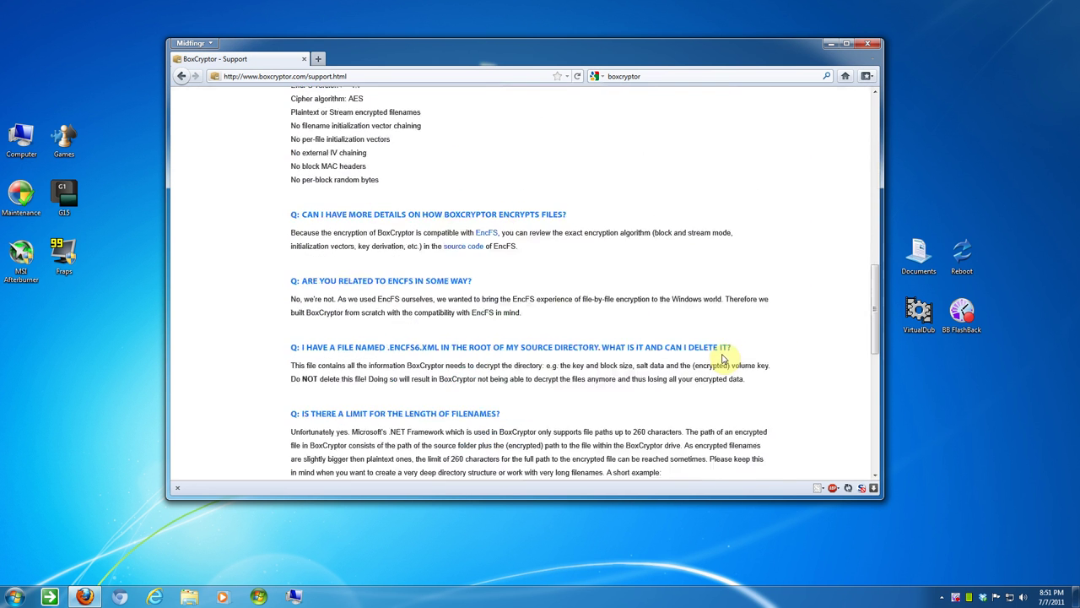
Step: Scroll through the rest of the FAQ and back up toward the top
scroll(721, 359, "down", 2)
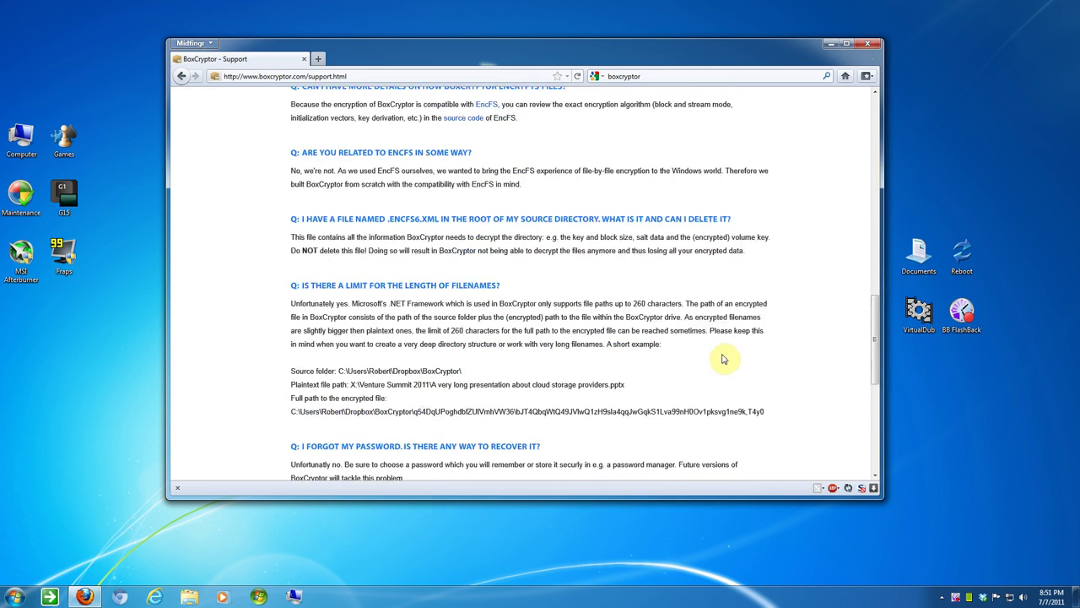
scroll(722, 359, "down", 1)
scroll(722, 359, "down", 1)
scroll(743, 367, "down", 2)
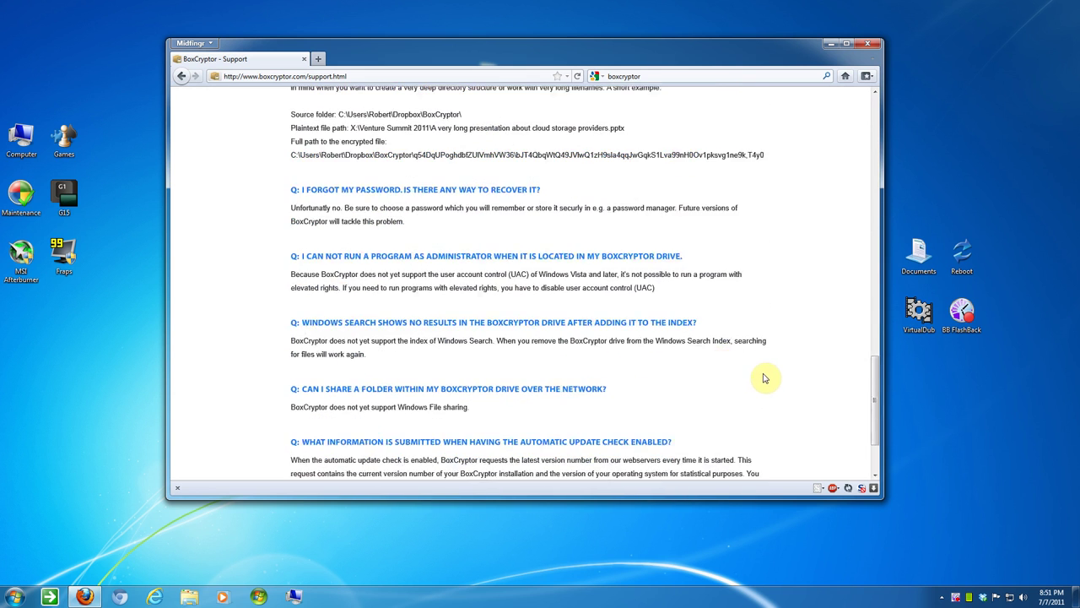
scroll(762, 374, "down", 2)
scroll(762, 376, "up", 2)
scroll(762, 377, "up", 7)
scroll(769, 338, "up", 8)
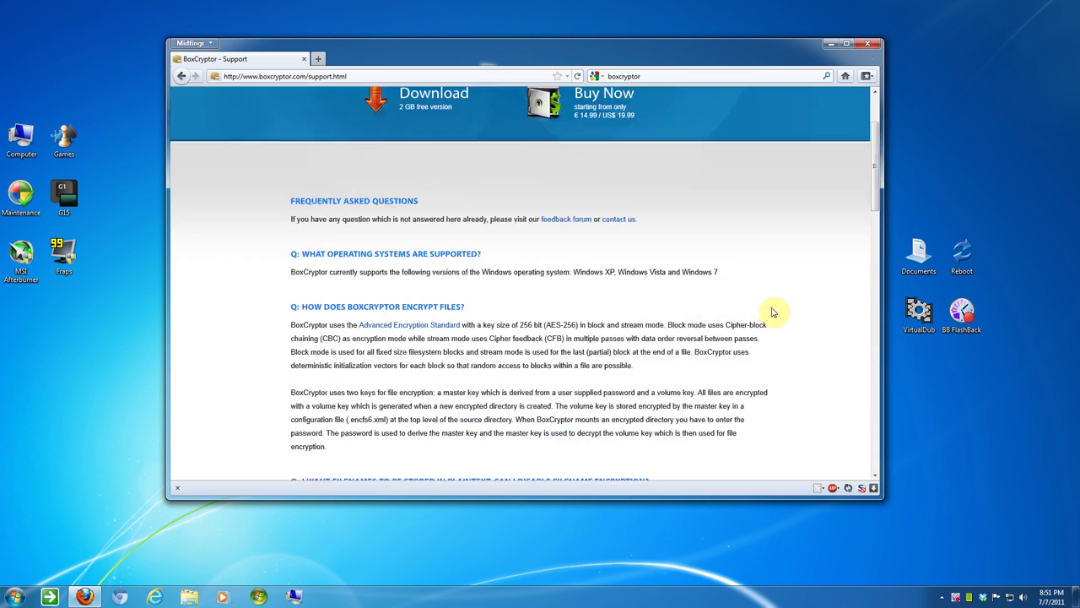
scroll(770, 310, "up", 2)
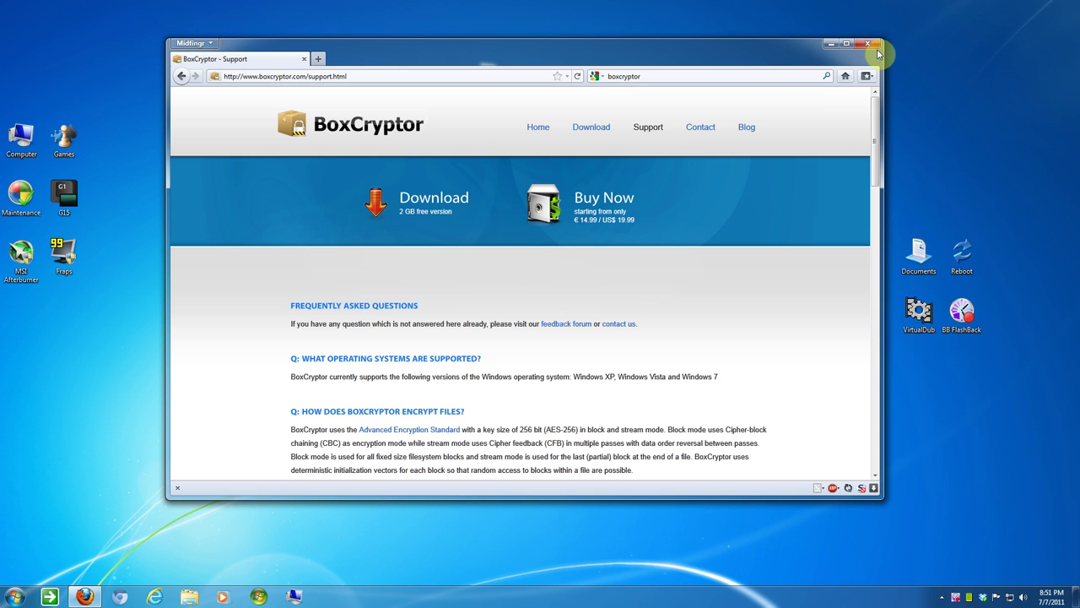
Step: Close Firefox and open the crypto folder on BoxCryptor drive Y:
left_click(869, 46)
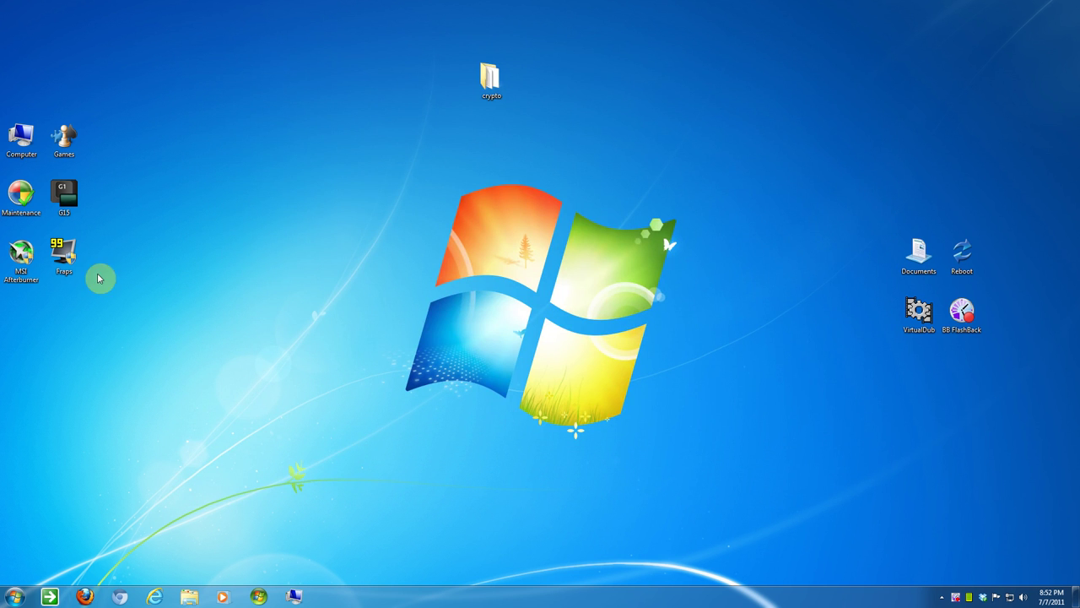
double_click(21, 143)
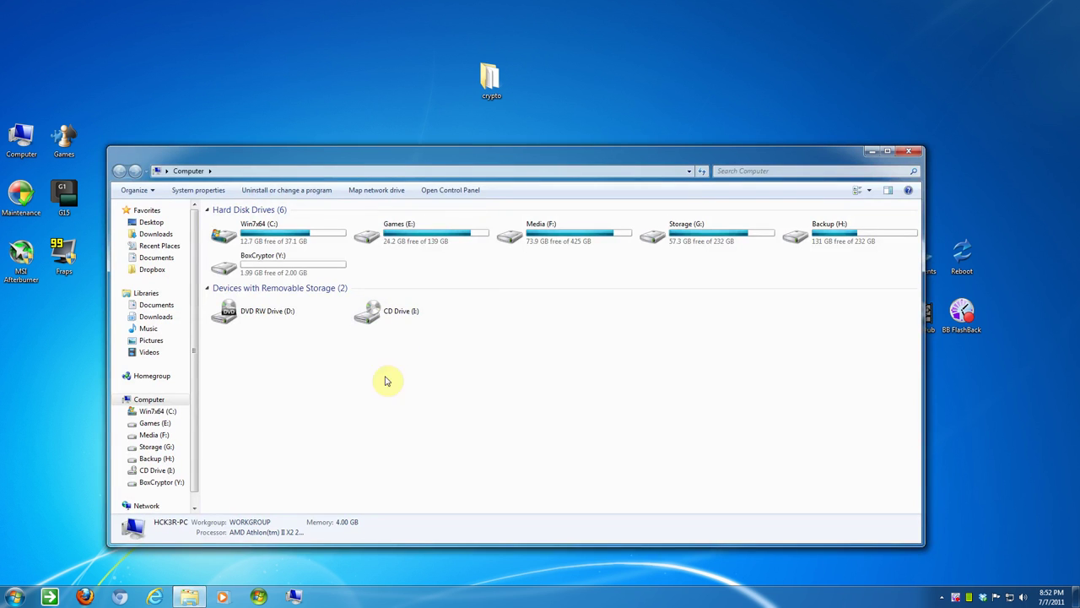
double_click(278, 273)
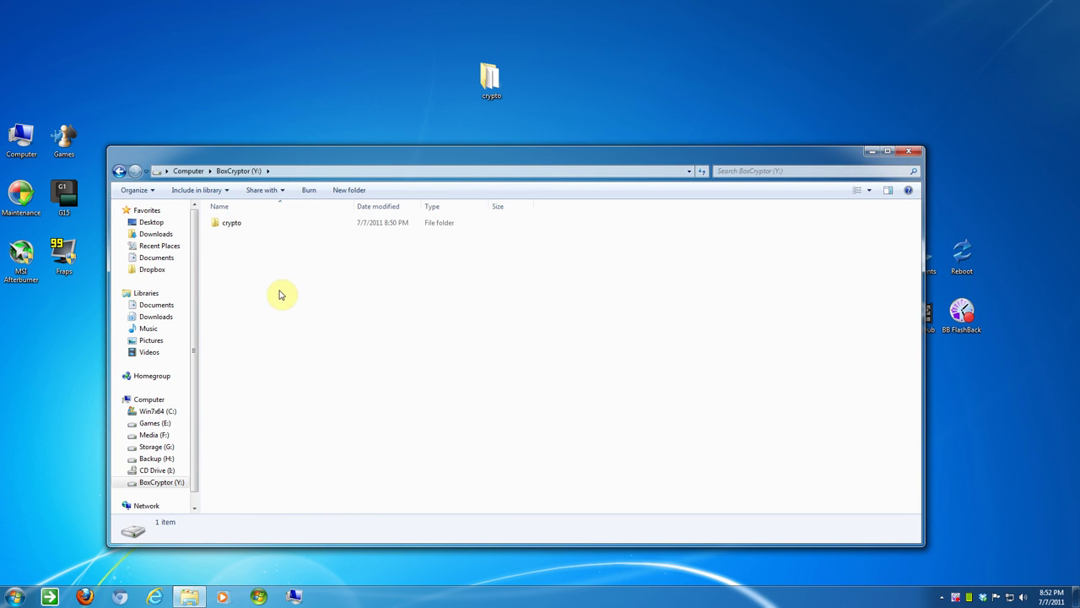
double_click(240, 231)
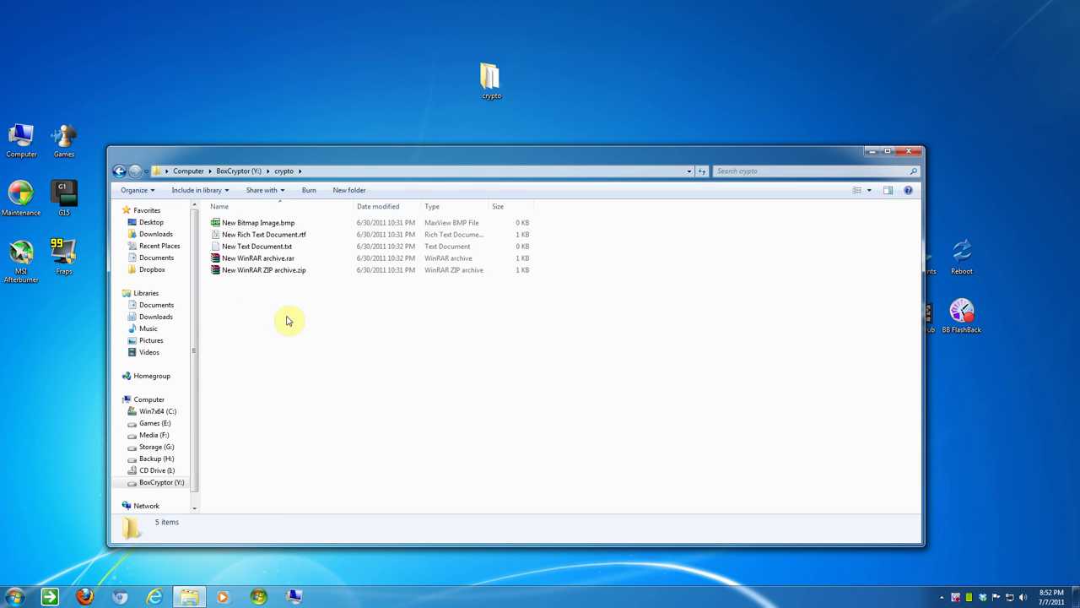
Step: Open New Rich Text Document.rtf to check it, then close WordPad and Explorer
left_click(292, 240)
double_click(292, 240)
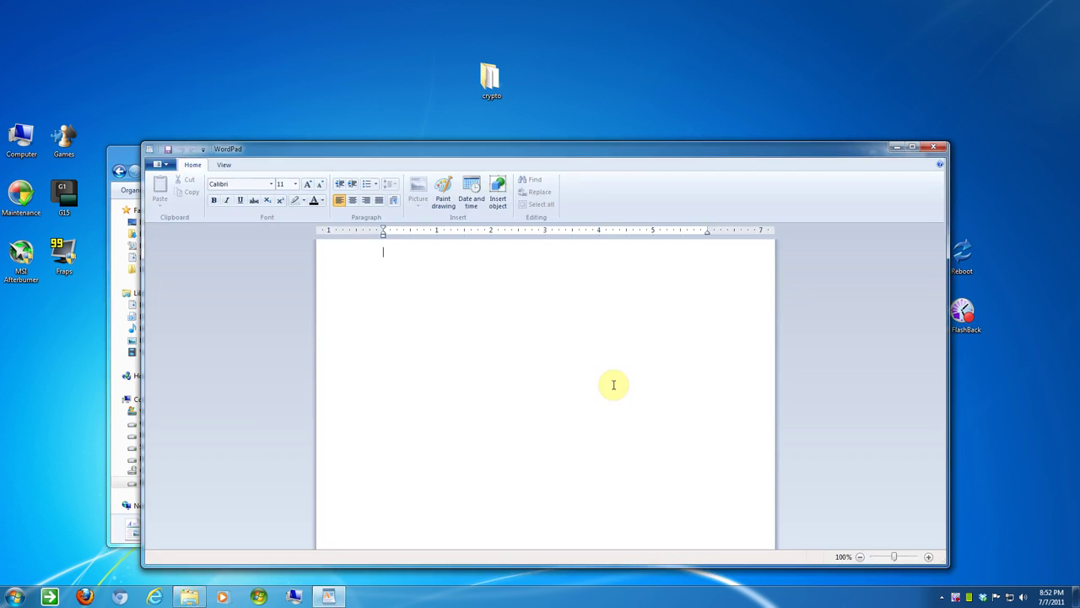
left_click(939, 151)
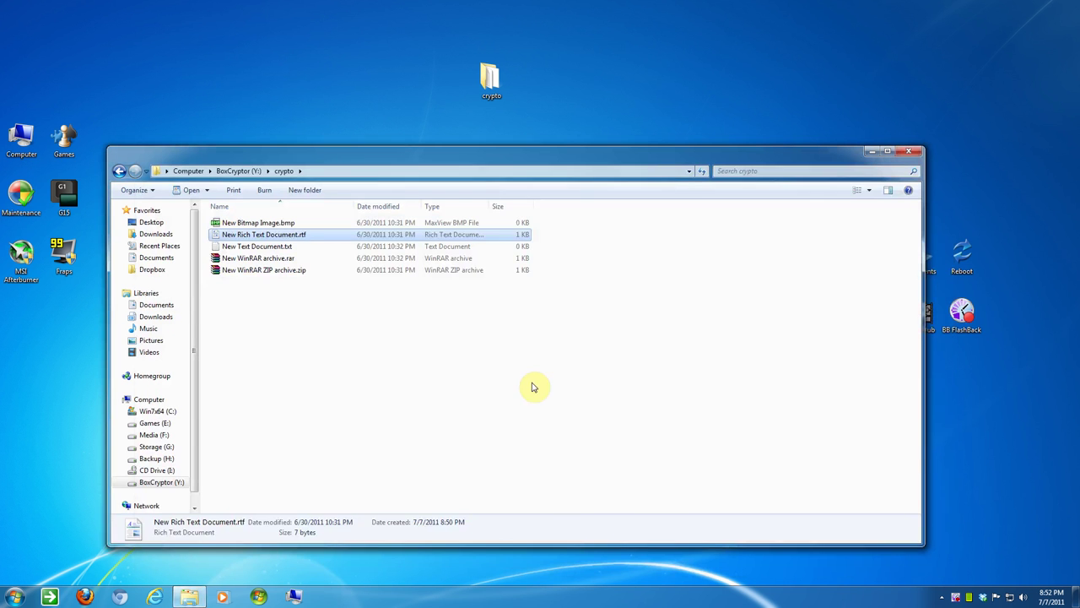
left_click(911, 151)
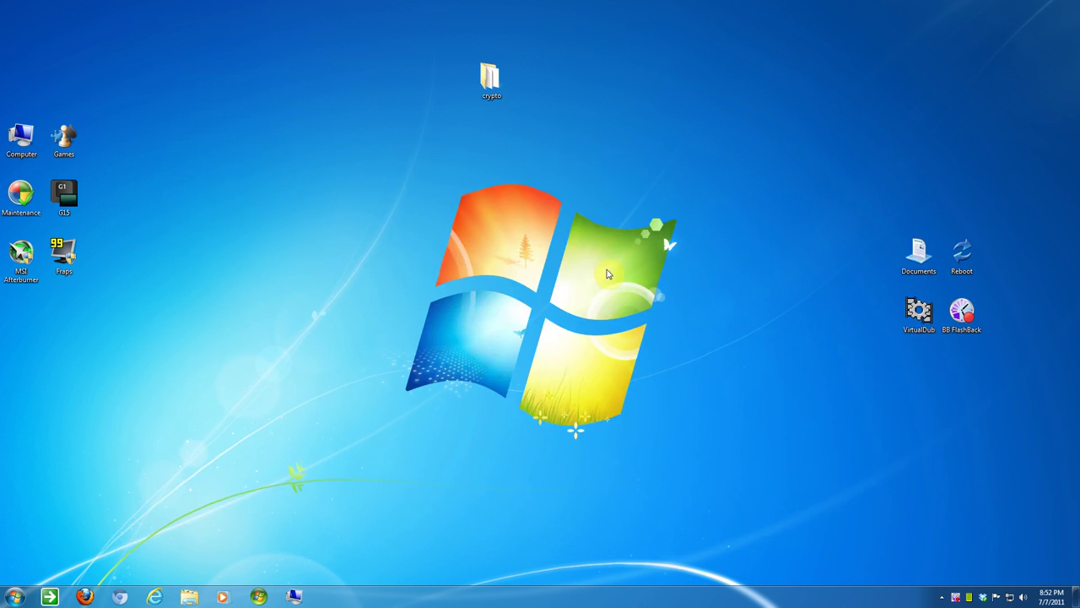
Step: Launch the Dropbox website, open crypt and its encrypted subfolder, then close Firefox
left_click(984, 597)
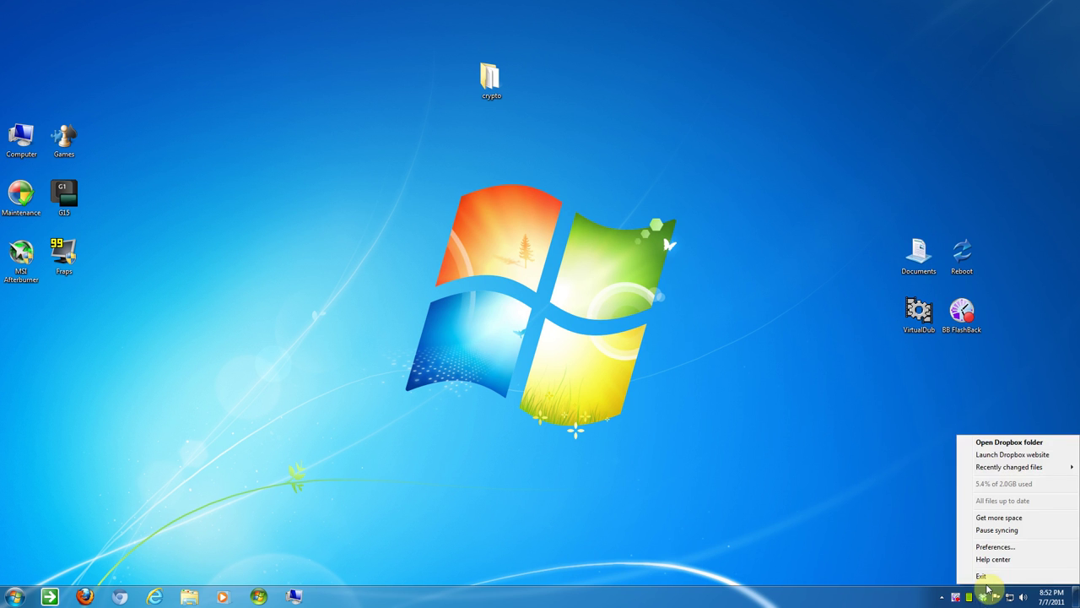
left_click(998, 460)
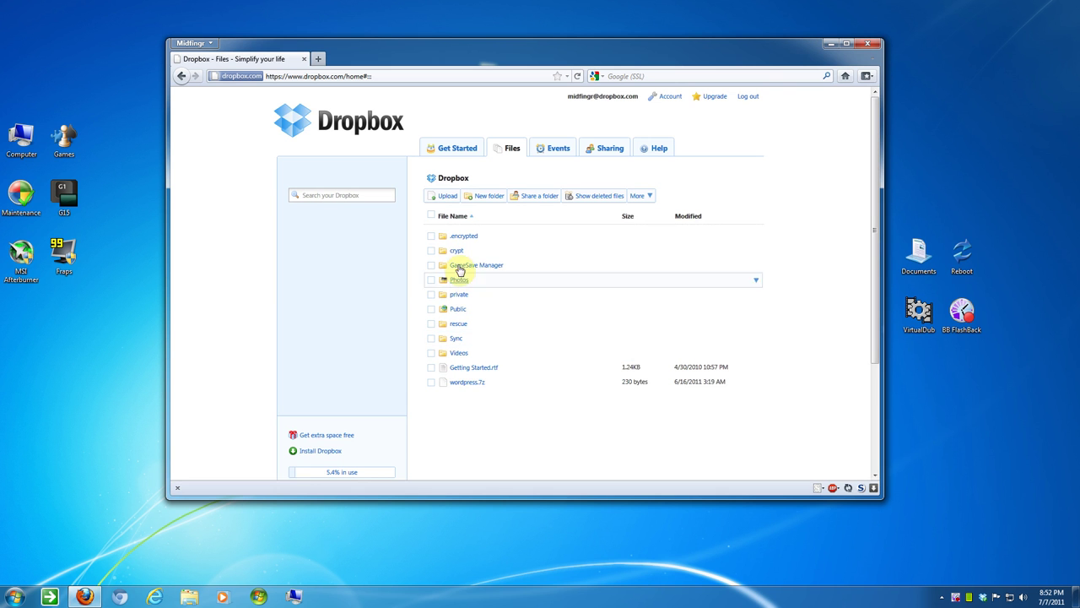
left_click(450, 250)
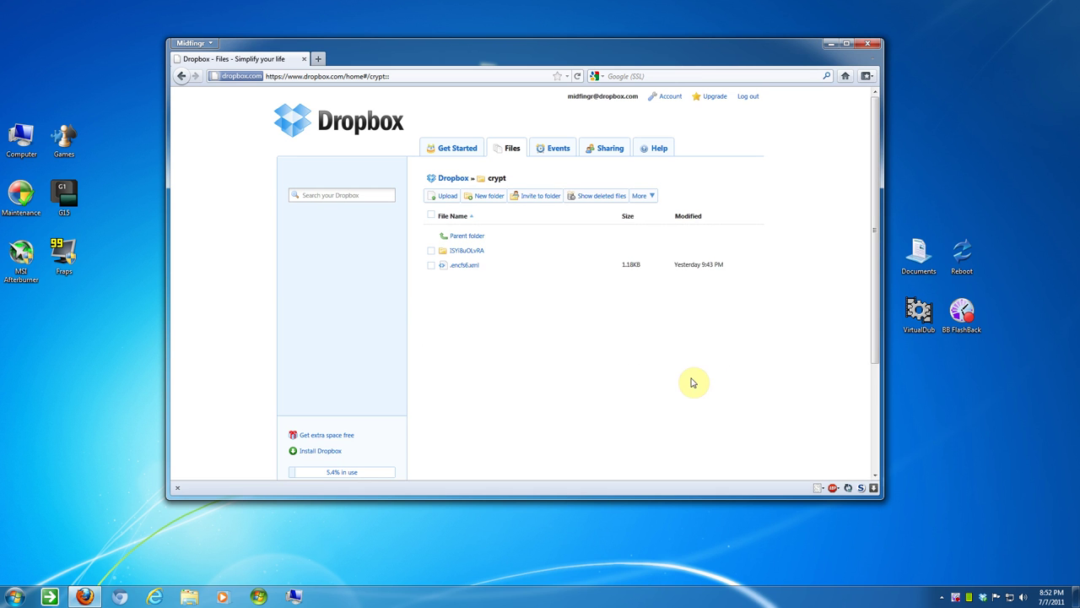
mouse_move(466, 264)
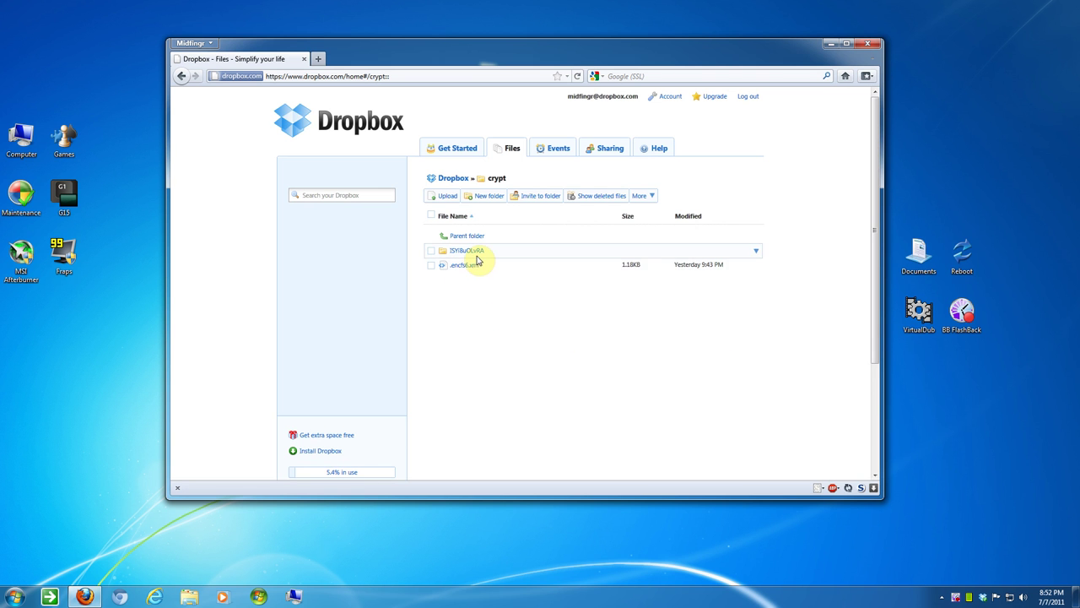
left_click(474, 254)
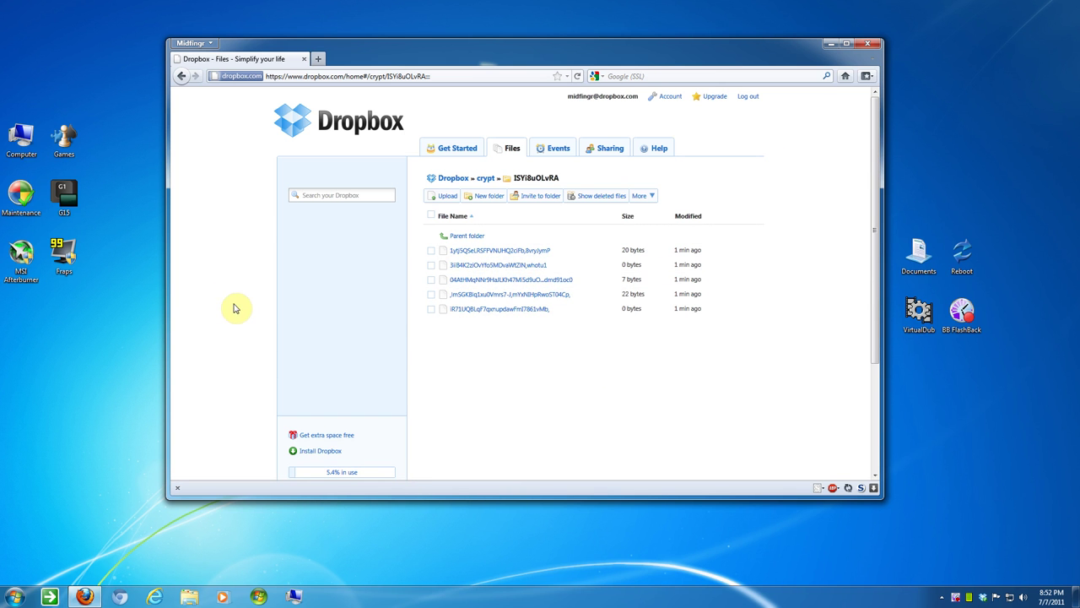
left_click(869, 45)
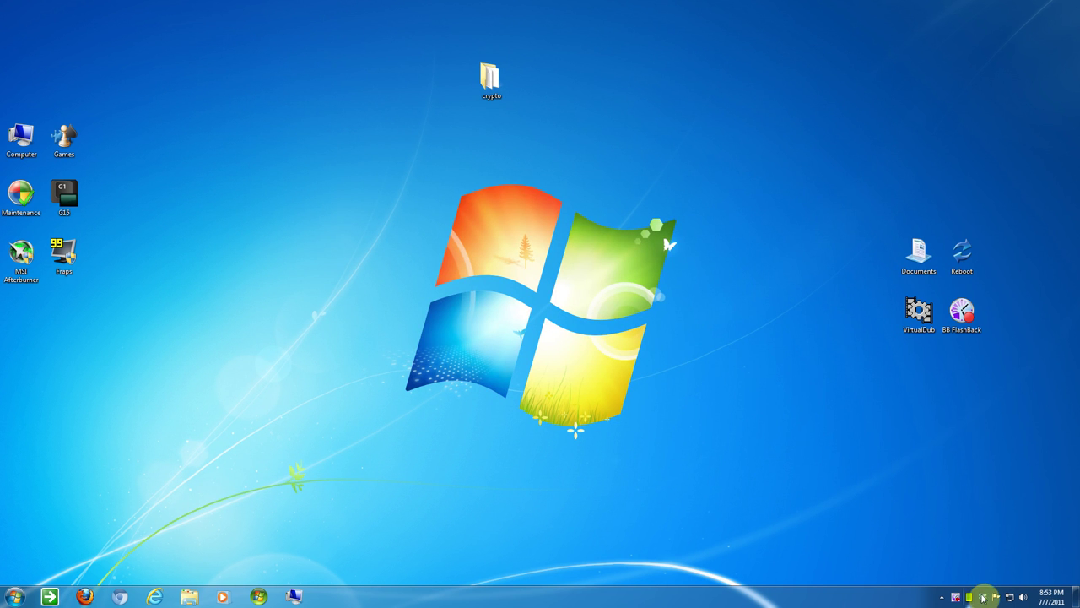
left_click(942, 597)
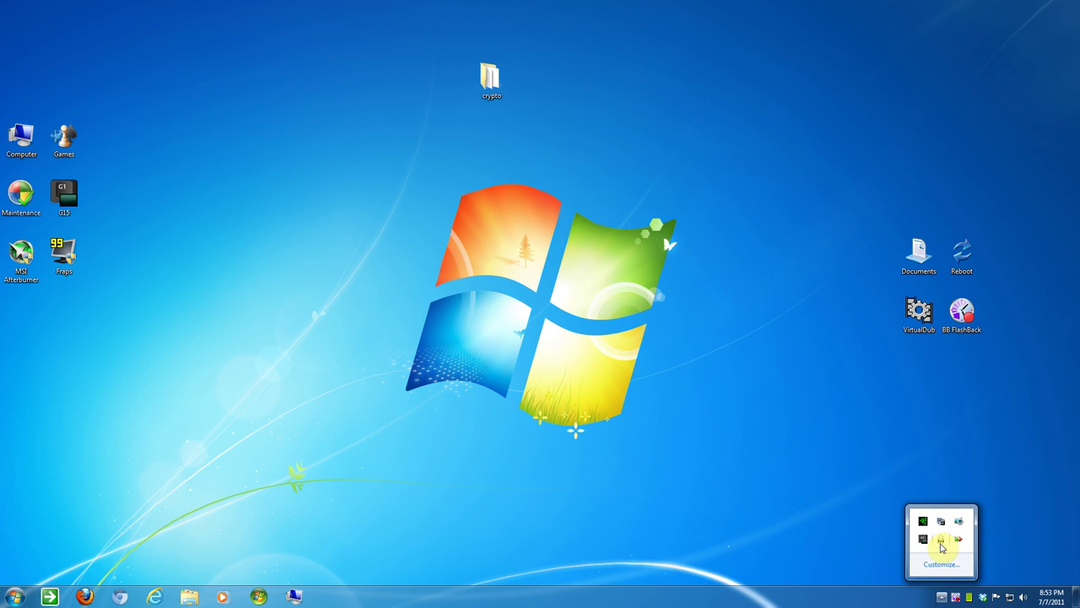
left_click(942, 547)
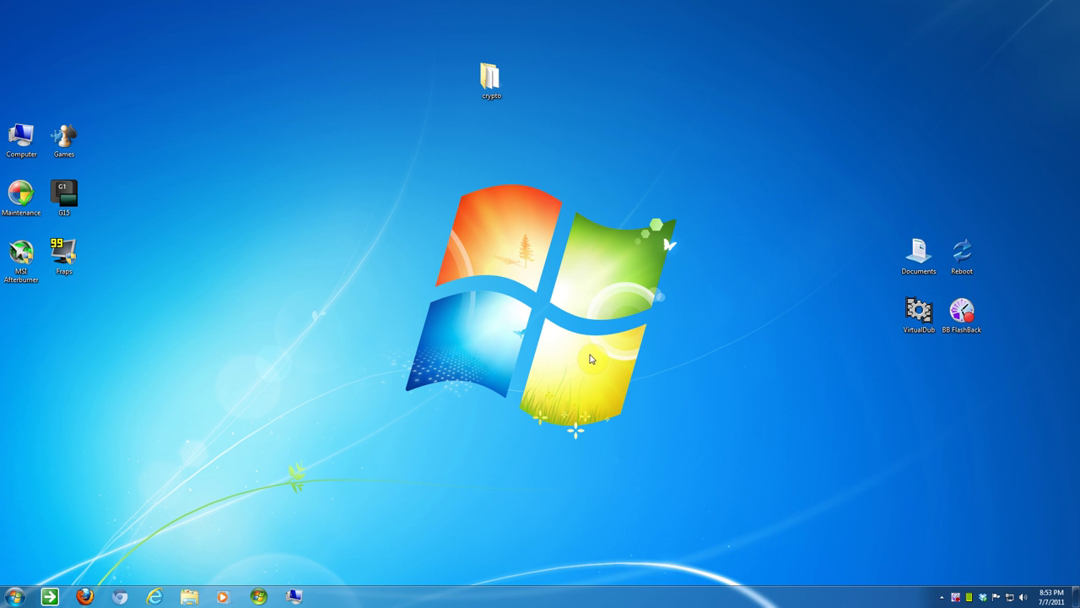